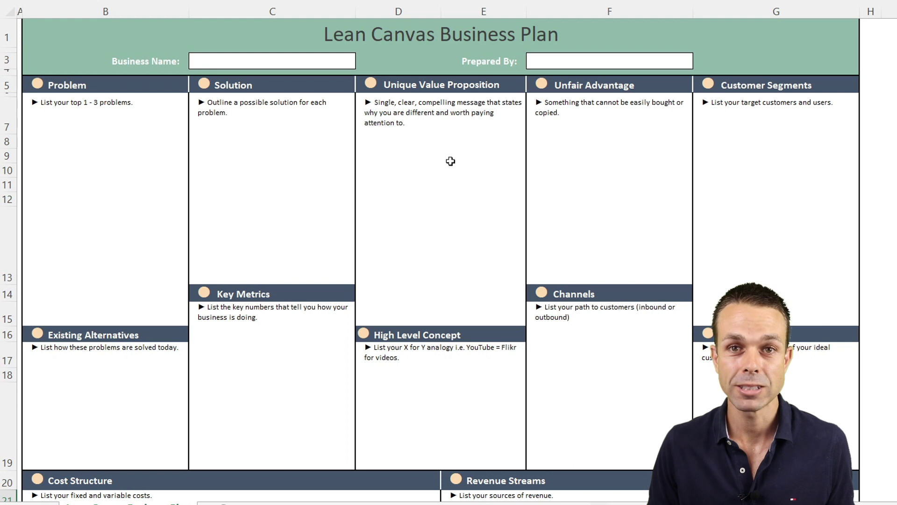
Review the finished template's Unique Value Proposition and Customer Segments header and prompt cells
{"action": "left_click", "coordinate": [457, 139]}
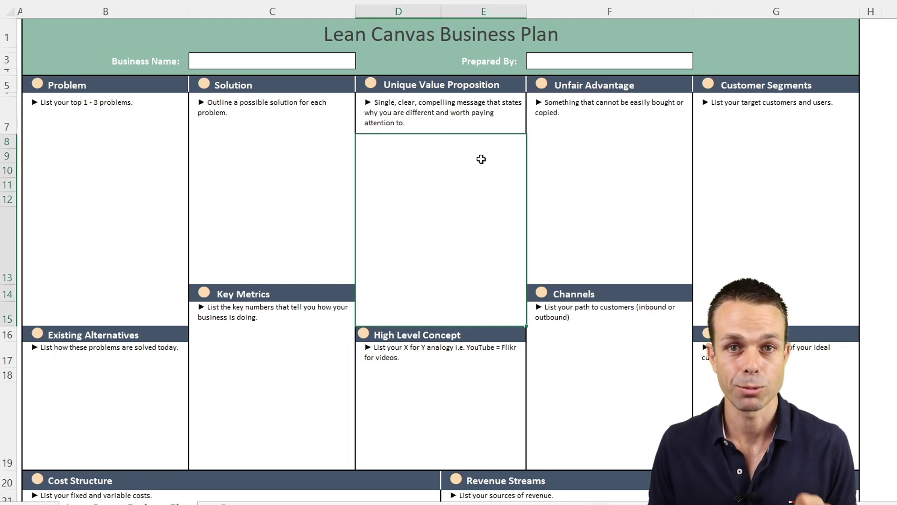
{"action": "left_click", "coordinate": [743, 116]}
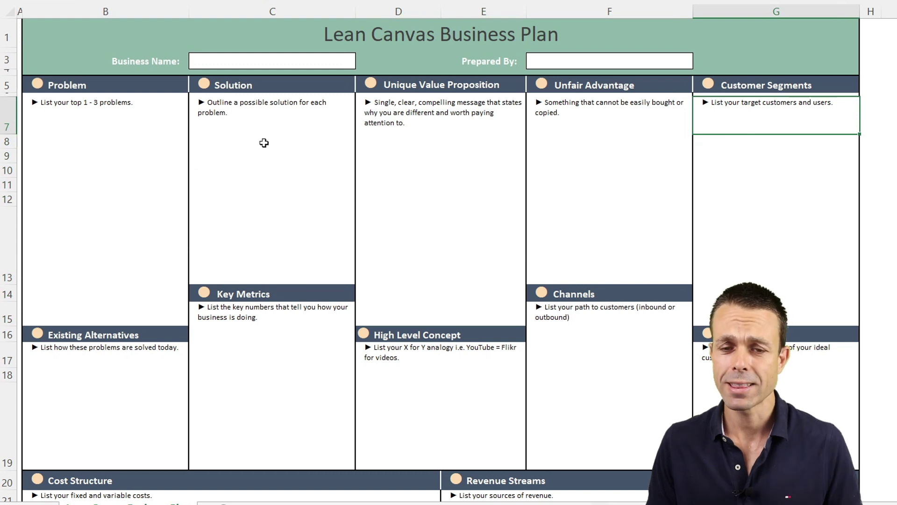
{"action": "left_click", "coordinate": [758, 94]}
{"action": "left_click", "coordinate": [762, 82]}
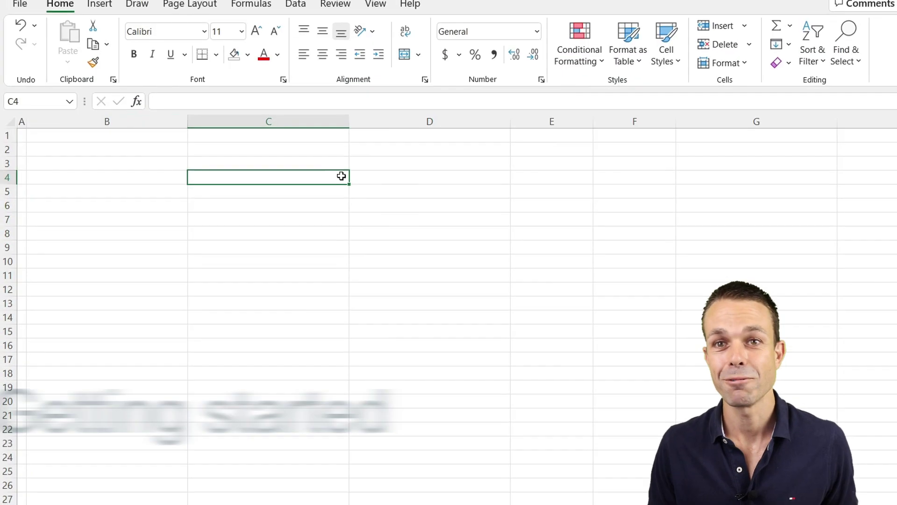
Set columns B–D to a width of 25
{"action": "left_click_drag", "start_coordinate": [159, 127], "coordinate": [419, 126]}
{"action": "right_click", "coordinate": [419, 126]}
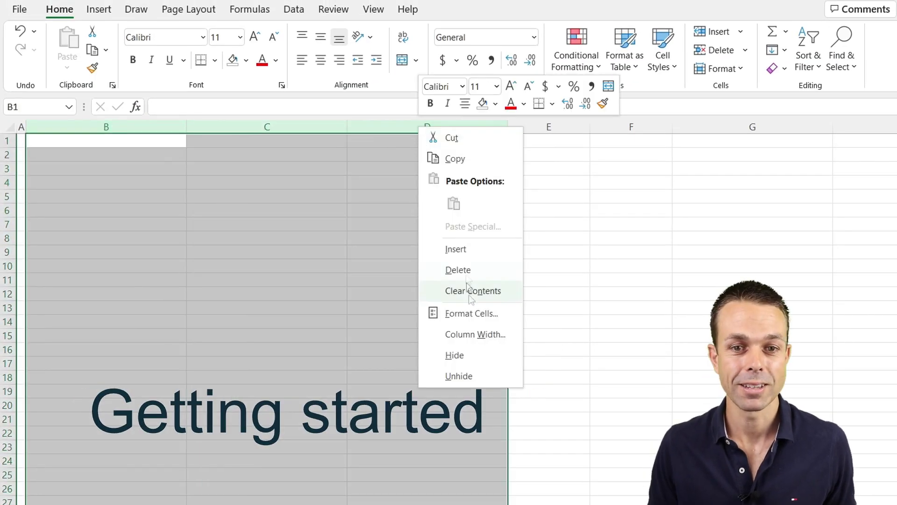
{"action": "left_click", "coordinate": [483, 334]}
{"action": "type", "text": "25"}
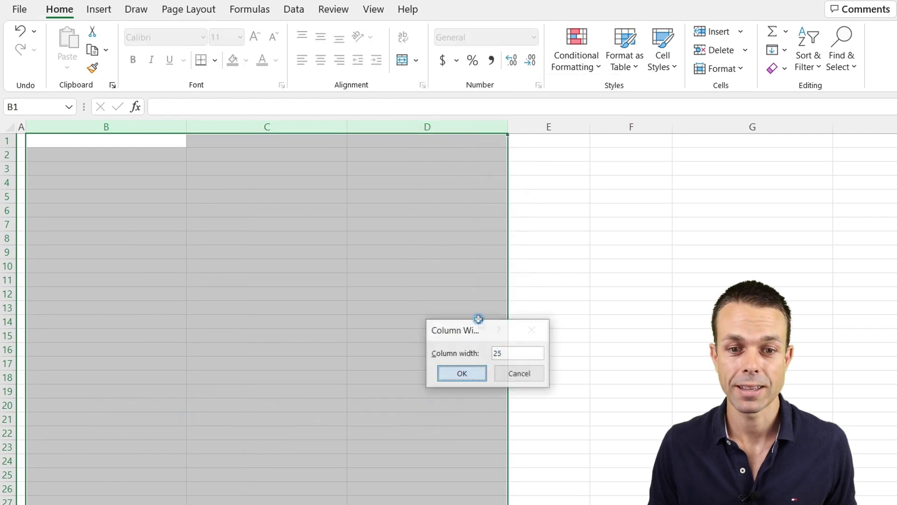
{"action": "key", "text": "Return"}
{"action": "left_click", "coordinate": [402, 238]}
Set columns G–H to width 25 and column E to width 12.5
{"action": "left_click_drag", "start_coordinate": [647, 127], "coordinate": [766, 131]}
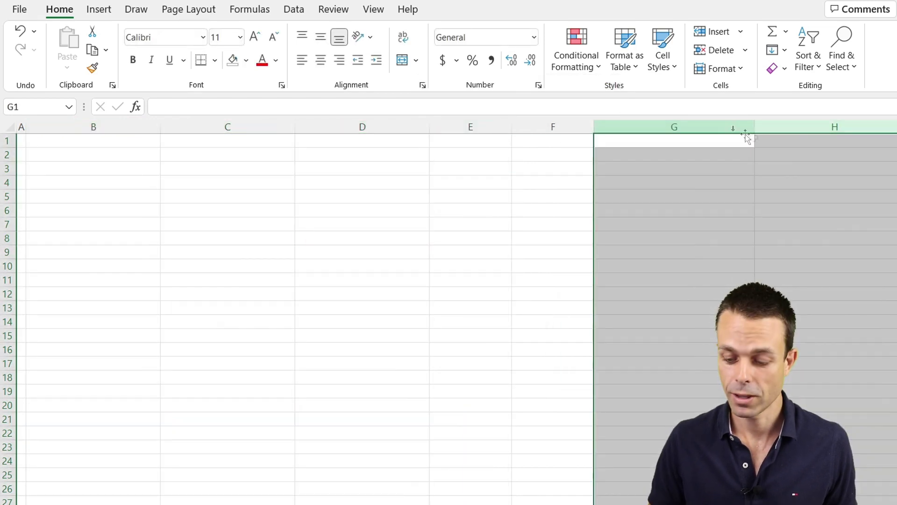
{"action": "right_click", "coordinate": [726, 133]}
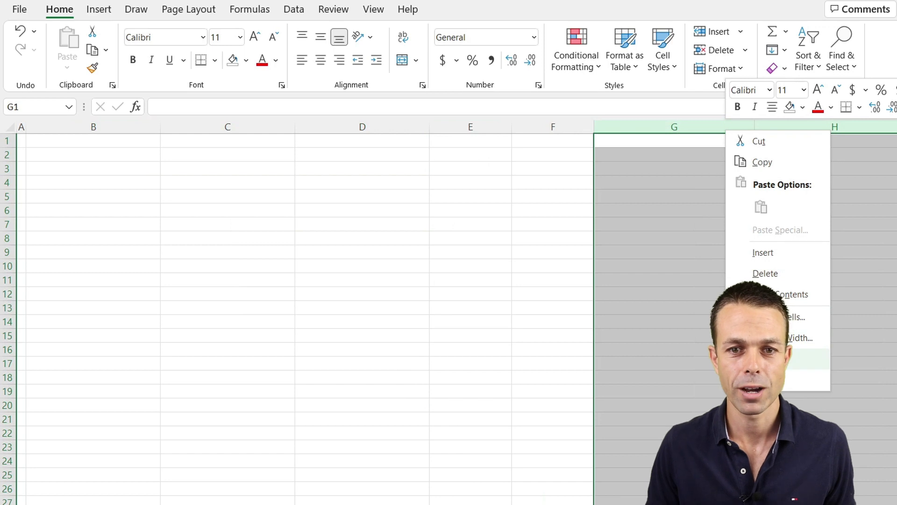
{"action": "left_click", "coordinate": [795, 337]}
{"action": "type", "text": "25"}
{"action": "key", "text": "Return"}
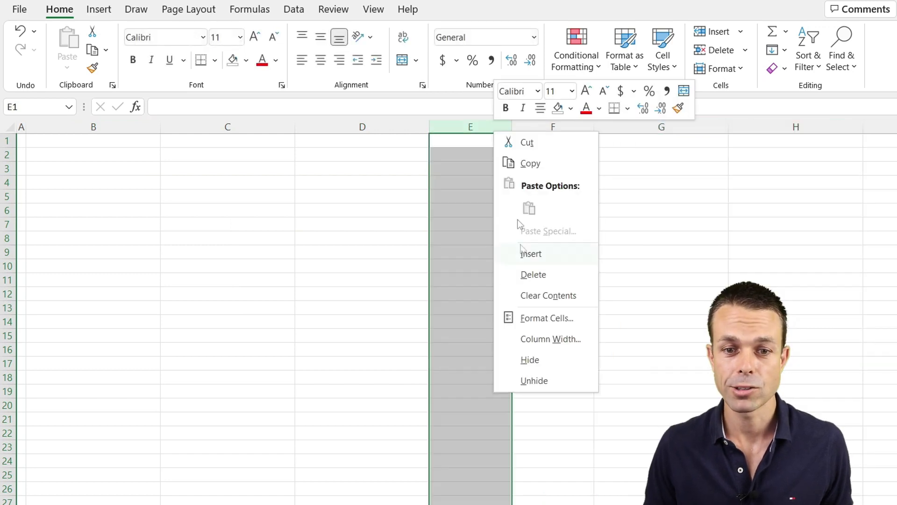
{"action": "left_click", "coordinate": [541, 337]}
{"action": "type", "text": "12."}
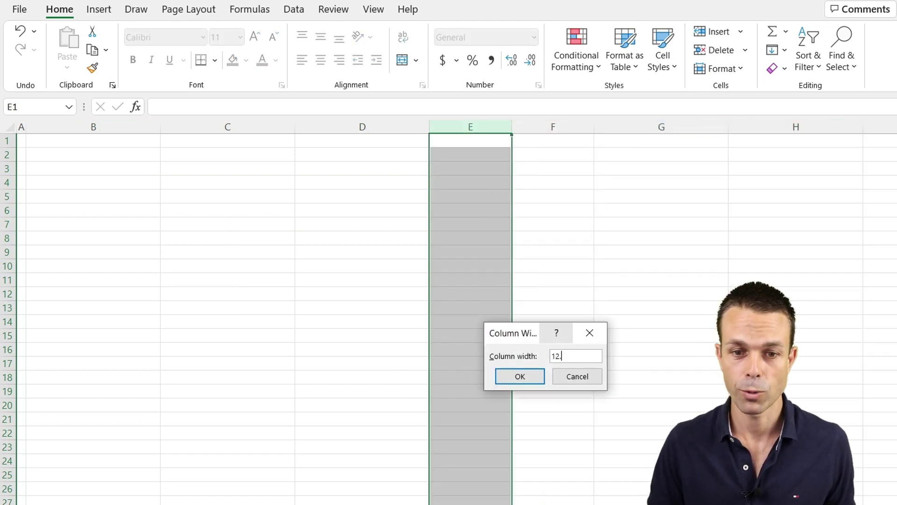
{"action": "type", "text": "5"}
{"action": "key", "text": "Return"}
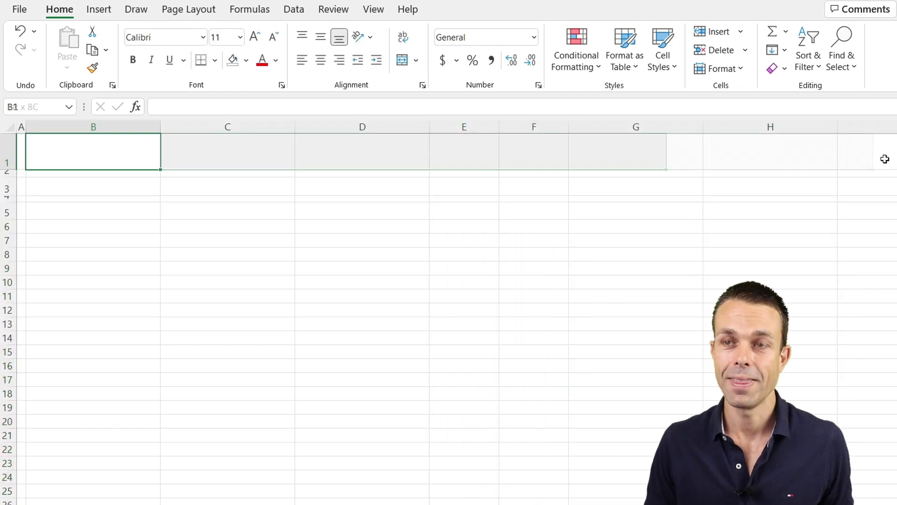
Fill row 1 green, merge it across the canvas, and enter the title 'Lean Canvas Business Plan'
{"action": "left_click_drag", "start_coordinate": [885, 159], "coordinate": [885, 158]}
{"action": "left_click", "coordinate": [247, 60]}
{"action": "left_click", "coordinate": [301, 166]}
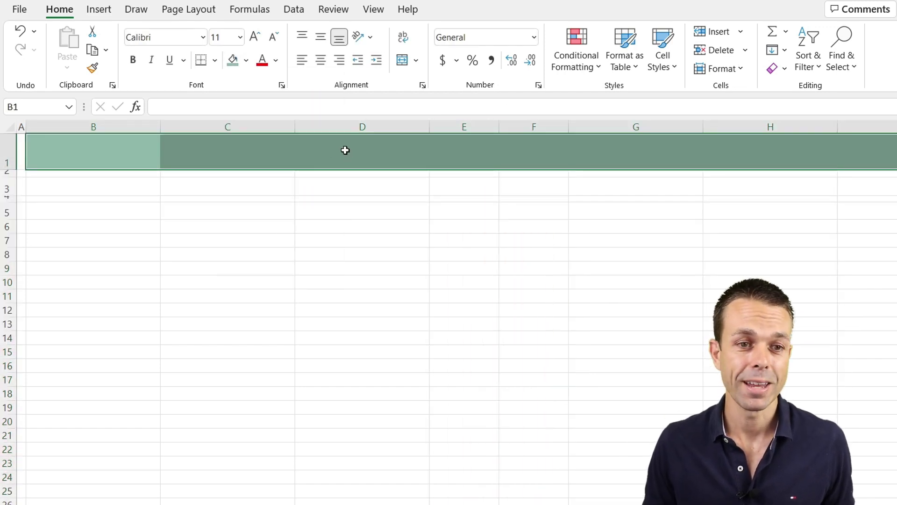
{"action": "right_click", "coordinate": [304, 145]}
{"action": "left_click", "coordinate": [416, 60]}
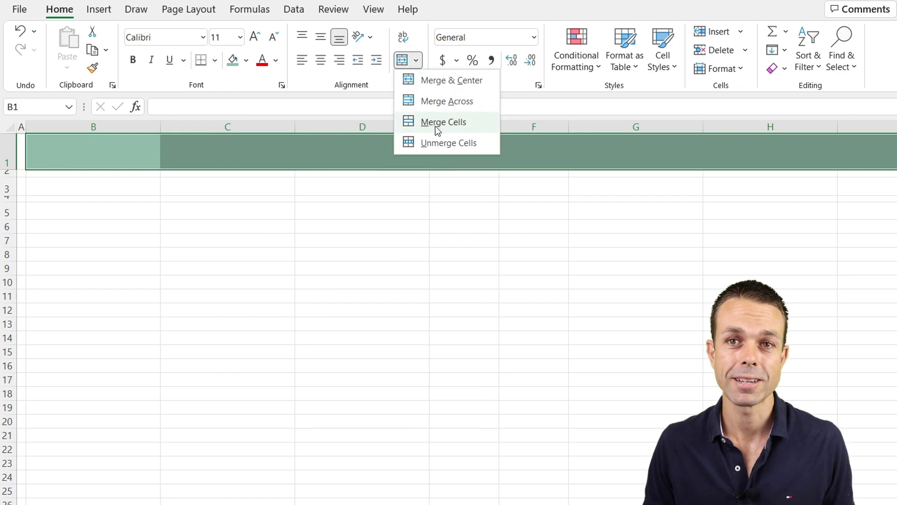
{"action": "left_click", "coordinate": [435, 125]}
{"action": "type", "text": "Lean Nanvas Business Plan"}
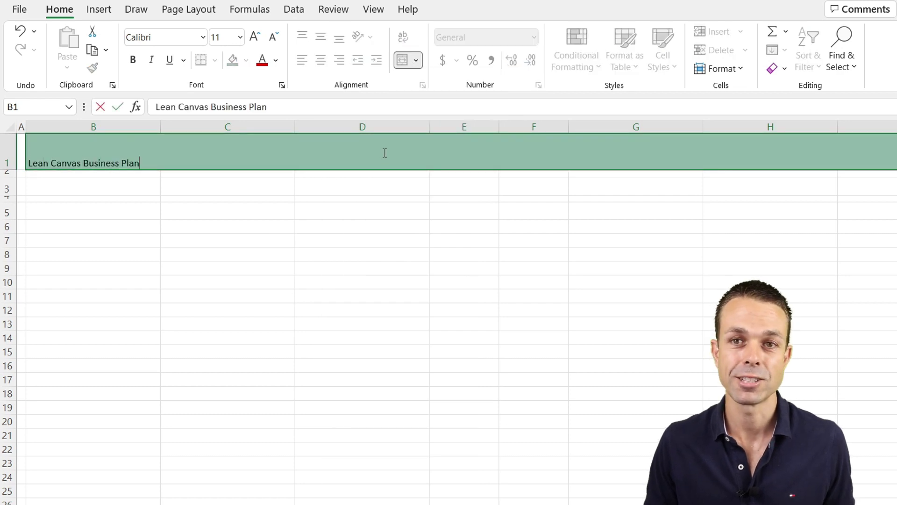
{"action": "key", "text": "ctrl+Return"}
Center the title both ways and make it white, size 22, italic
{"action": "left_click", "coordinate": [321, 36]}
{"action": "left_click", "coordinate": [320, 59]}
{"action": "left_click", "coordinate": [276, 60]}
{"action": "left_click", "coordinate": [260, 119]}
{"action": "left_click", "coordinate": [255, 37]}
{"action": "left_click", "coordinate": [255, 37]}
{"action": "left_click", "coordinate": [255, 37]}
{"action": "left_click", "coordinate": [255, 37]}
{"action": "left_click", "coordinate": [255, 37]}
{"action": "left_click", "coordinate": [255, 37]}
{"action": "key", "text": "ctrl+i"}
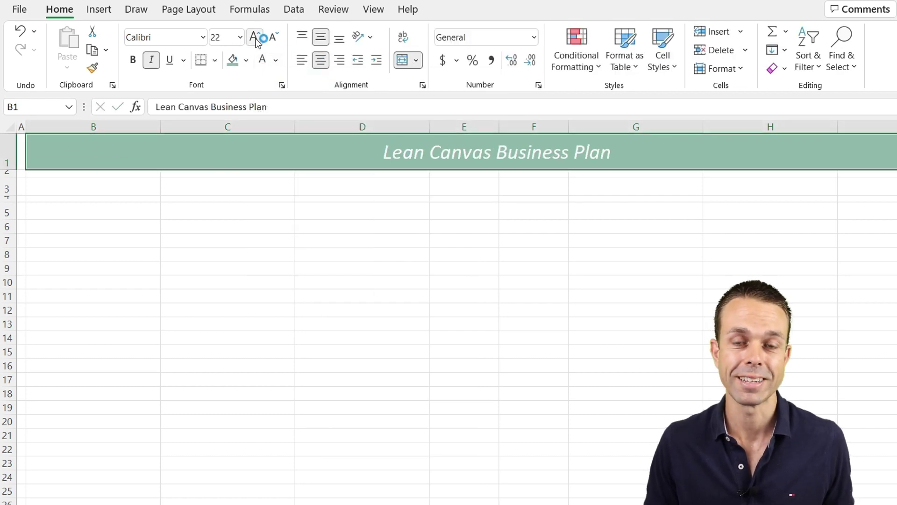
Fill rows 2–4 with the same green and row 5 with Blue-Gray
{"action": "left_click", "coordinate": [38, 174]}
{"action": "left_click", "coordinate": [871, 201], "text": "shift"}
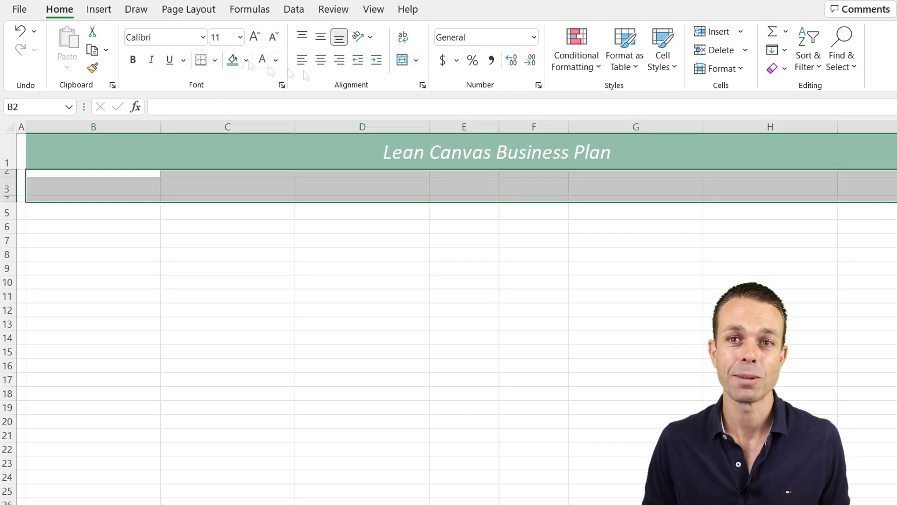
{"action": "left_click", "coordinate": [233, 60]}
{"action": "left_click", "coordinate": [241, 238]}
{"action": "left_click_drag", "start_coordinate": [94, 211], "coordinate": [893, 210]}
{"action": "left_click", "coordinate": [245, 60]}
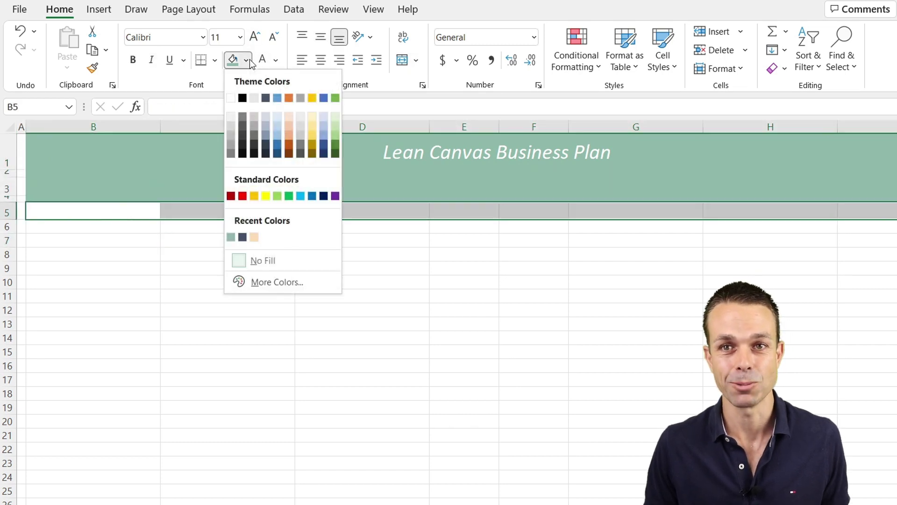
{"action": "left_click", "coordinate": [264, 94]}
{"action": "left_click", "coordinate": [94, 254]}
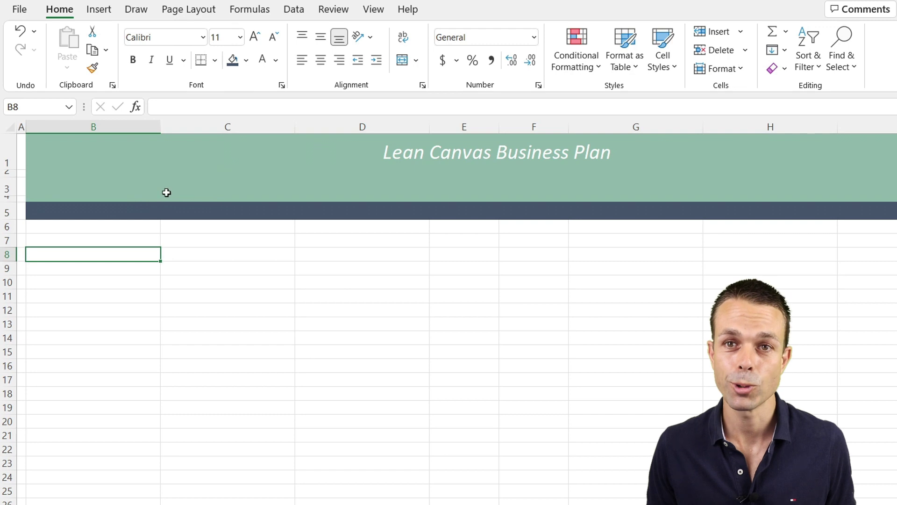
{"action": "left_click", "coordinate": [107, 209]}
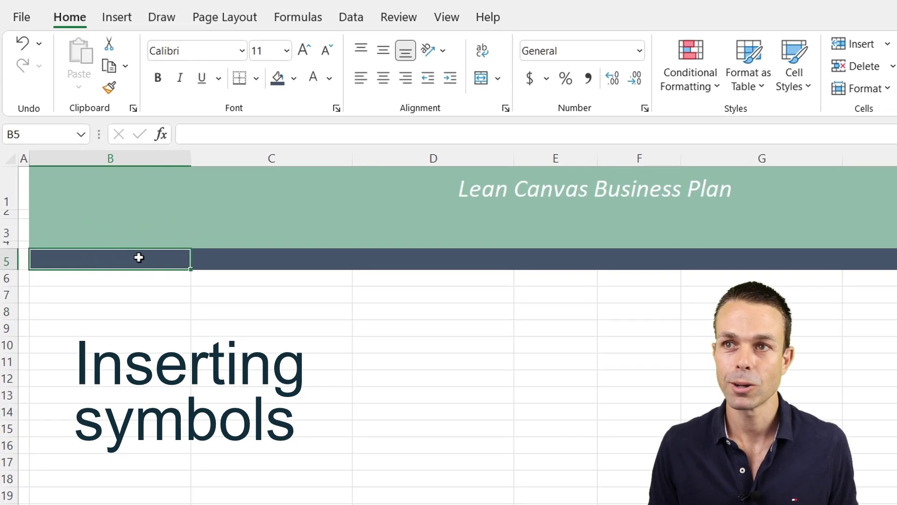
Open the Symbol dialog and switch its font to Segoe UI Symbol
{"action": "left_click", "coordinate": [108, 13]}
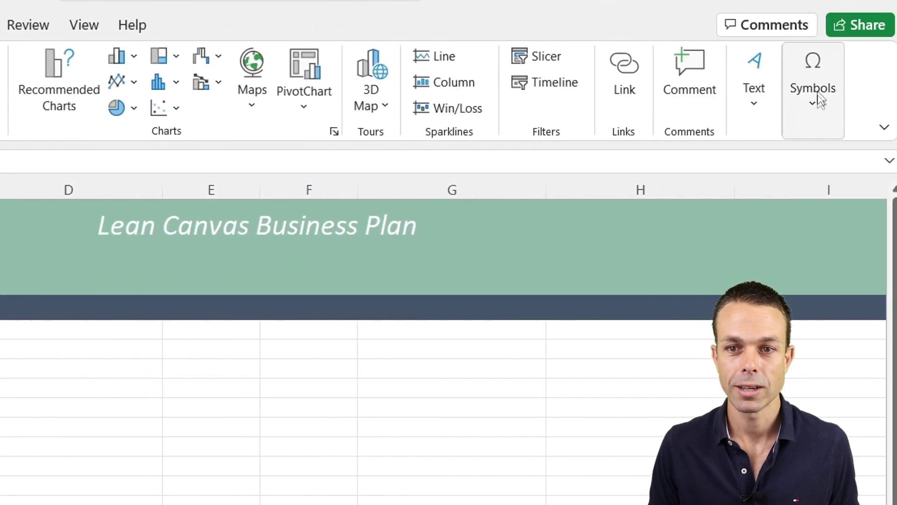
{"action": "left_click", "coordinate": [816, 95]}
{"action": "left_click", "coordinate": [870, 188]}
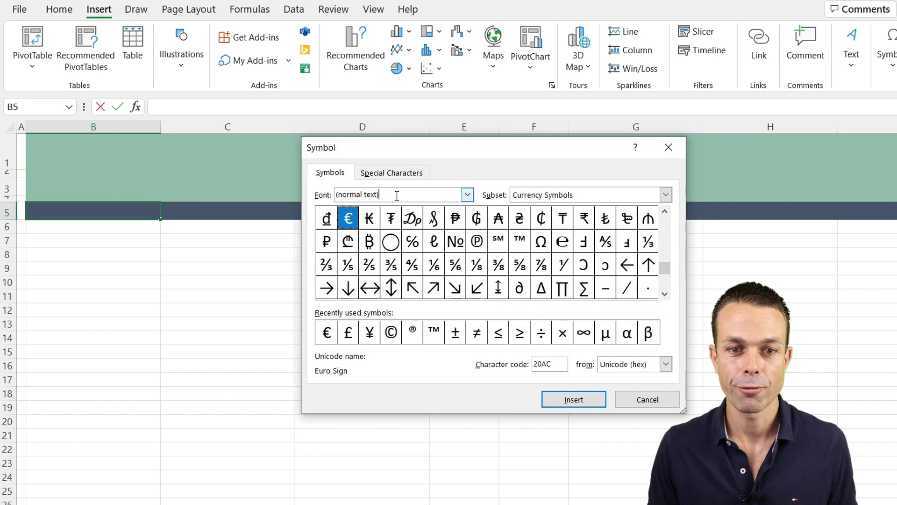
{"action": "left_click", "coordinate": [397, 195]}
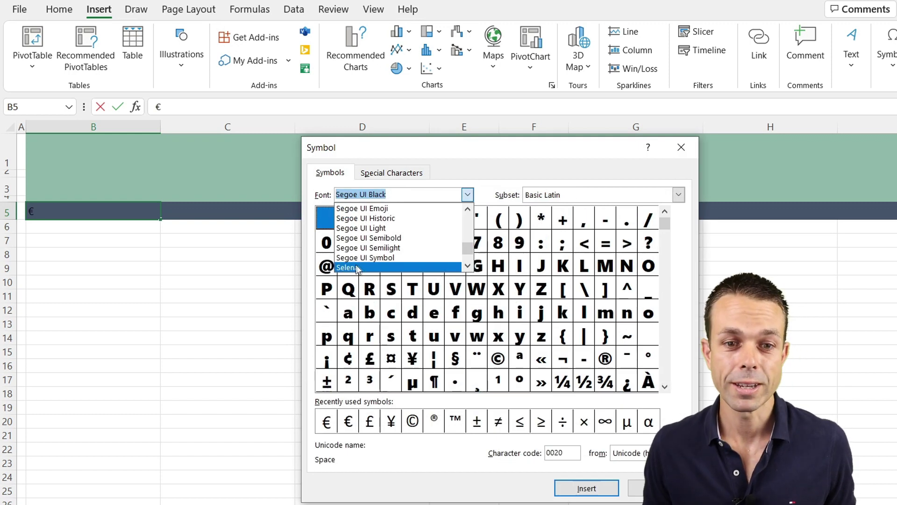
{"action": "left_click", "coordinate": [390, 262]}
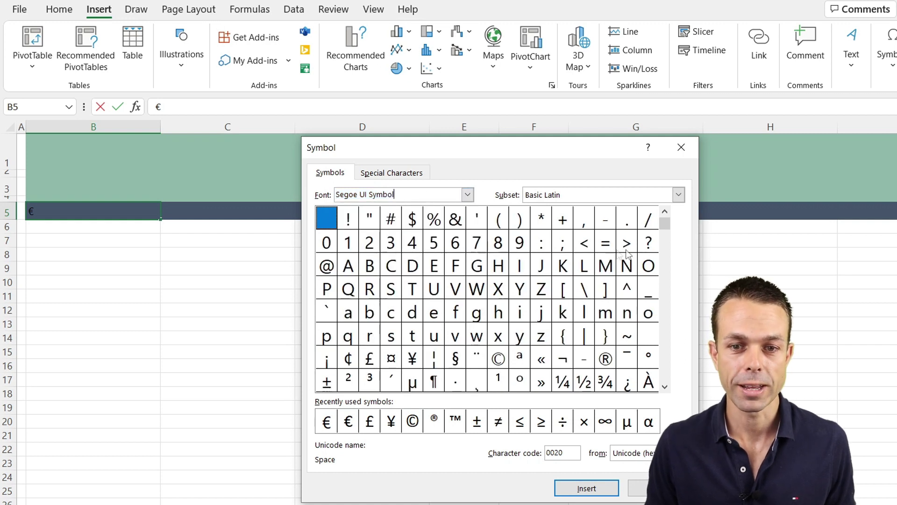
{"action": "left_click", "coordinate": [665, 387]}
{"action": "left_click_drag", "start_coordinate": [665, 388], "coordinate": [666, 391]}
Insert the black circle and black right-pointing triangle symbols into B5
{"action": "left_click", "coordinate": [584, 312]}
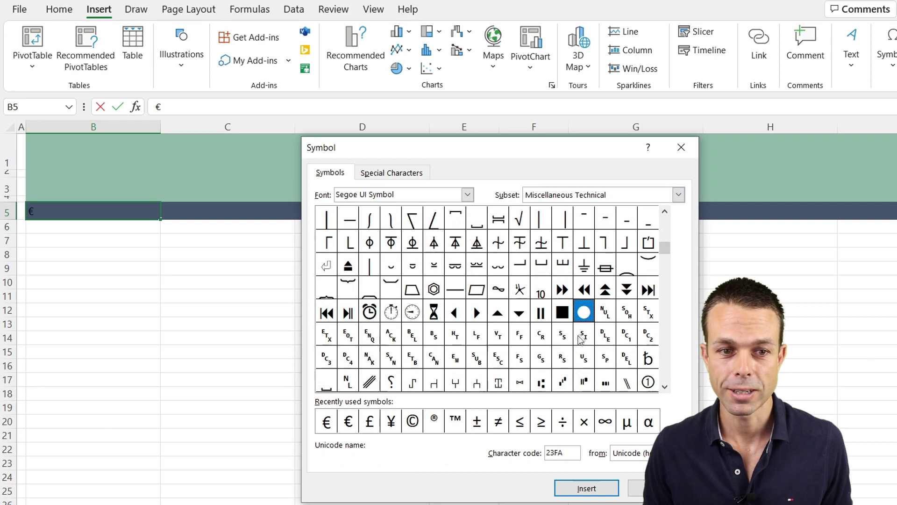
{"action": "left_click", "coordinate": [576, 495]}
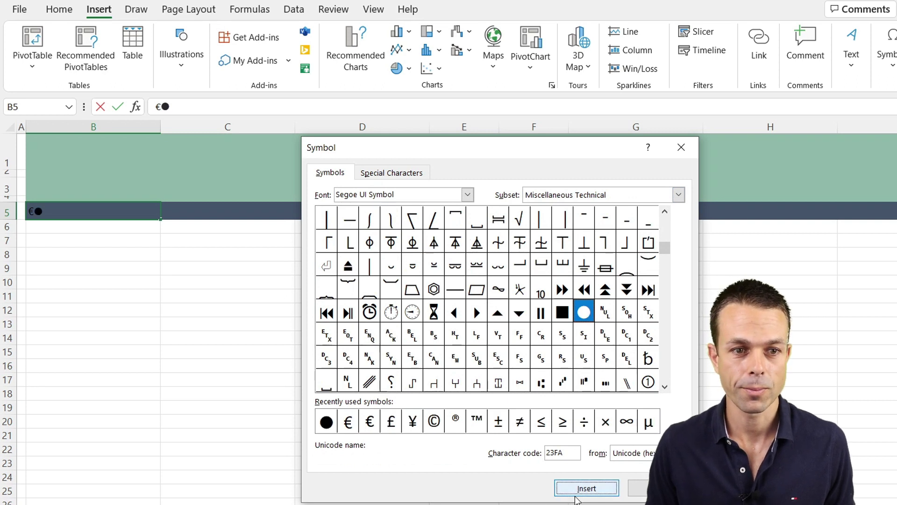
{"action": "scroll", "coordinate": [435, 221], "scroll_direction": "down", "scroll_amount": 10}
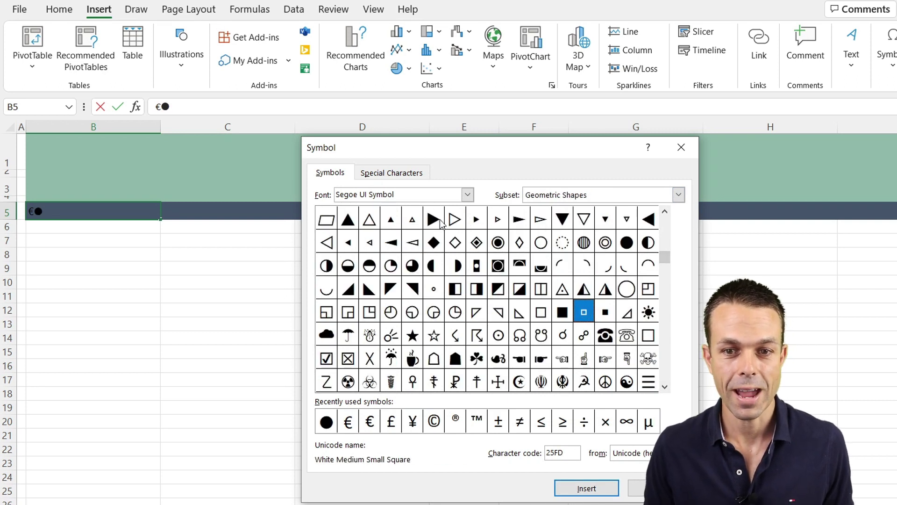
{"action": "left_click", "coordinate": [434, 220]}
{"action": "left_click", "coordinate": [563, 496]}
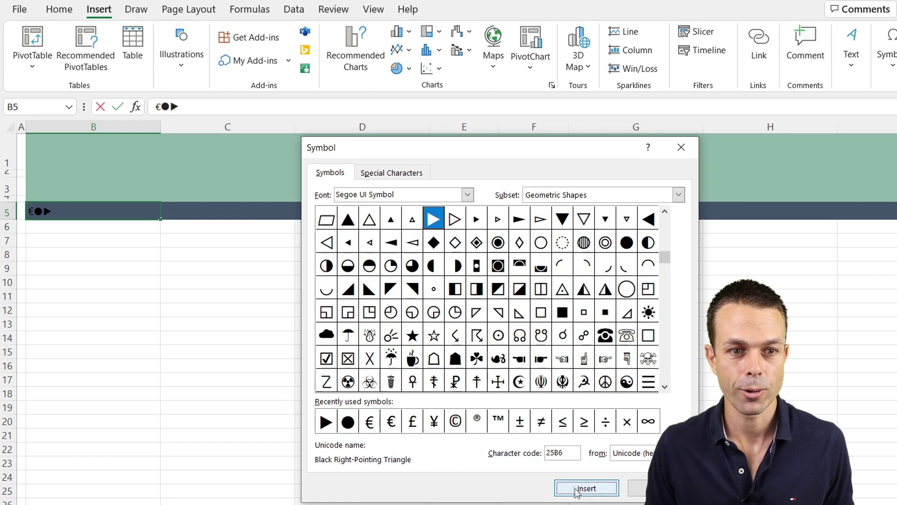
Move the triangle to a second line in B5, enlarge the font and middle-align the cell
{"action": "key", "text": "Escape"}
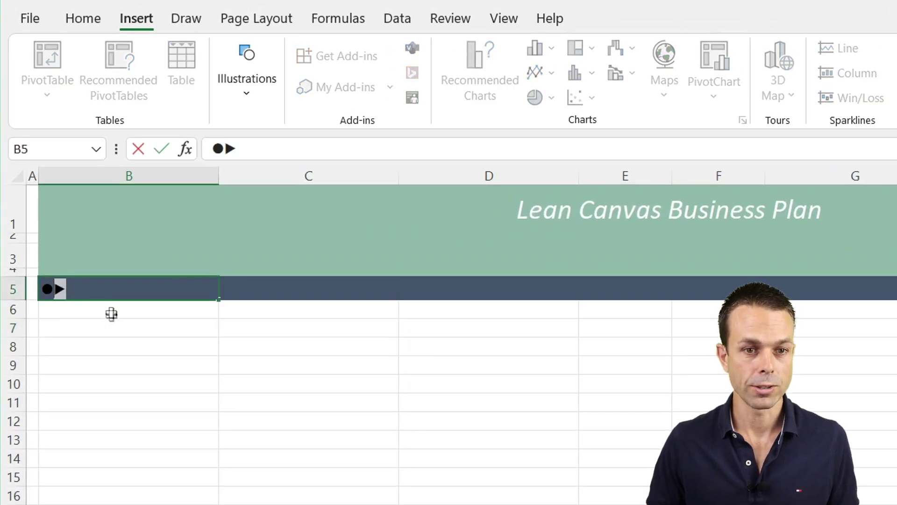
{"action": "key", "text": "alt+Return"}
{"action": "key", "text": "Return"}
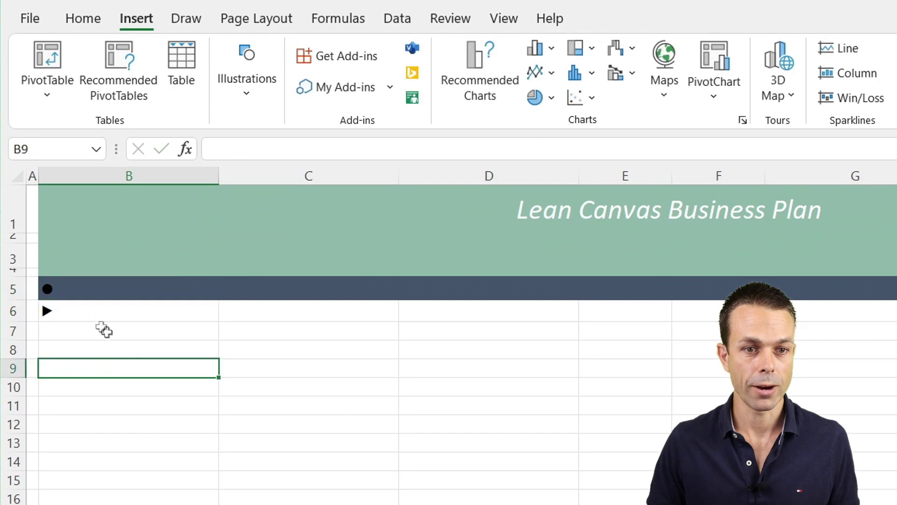
{"action": "left_click", "coordinate": [72, 287]}
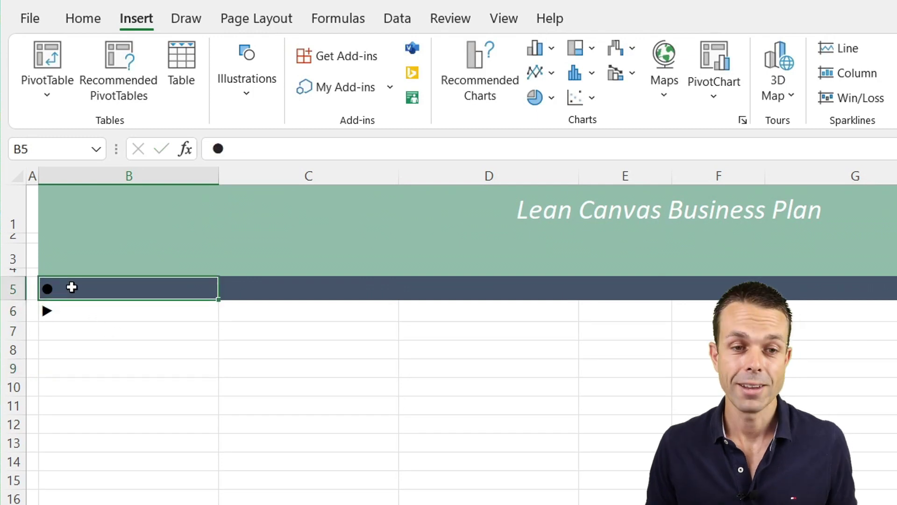
{"action": "left_click", "coordinate": [99, 20]}
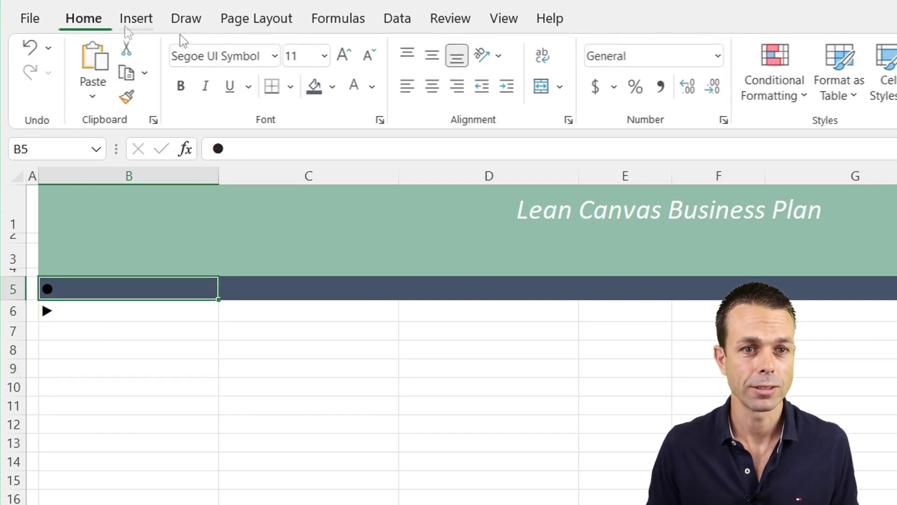
{"action": "left_click", "coordinate": [344, 57]}
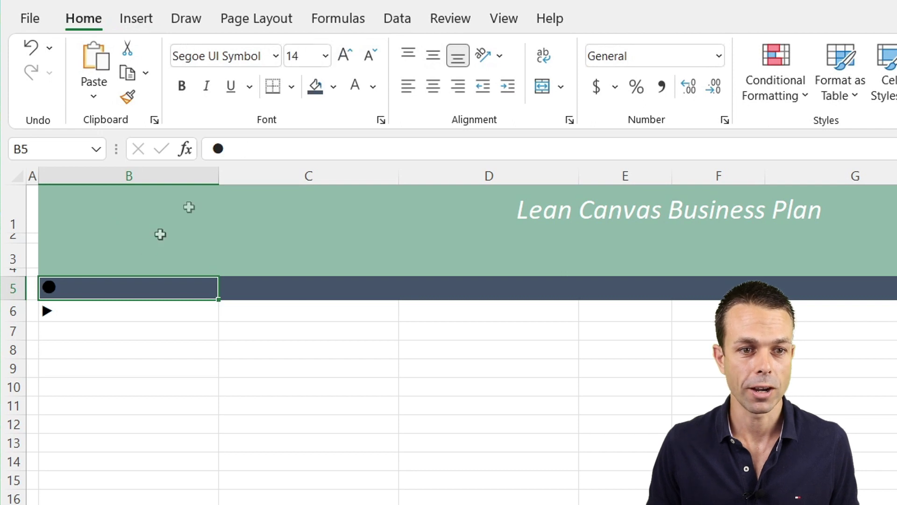
{"action": "left_click", "coordinate": [431, 59]}
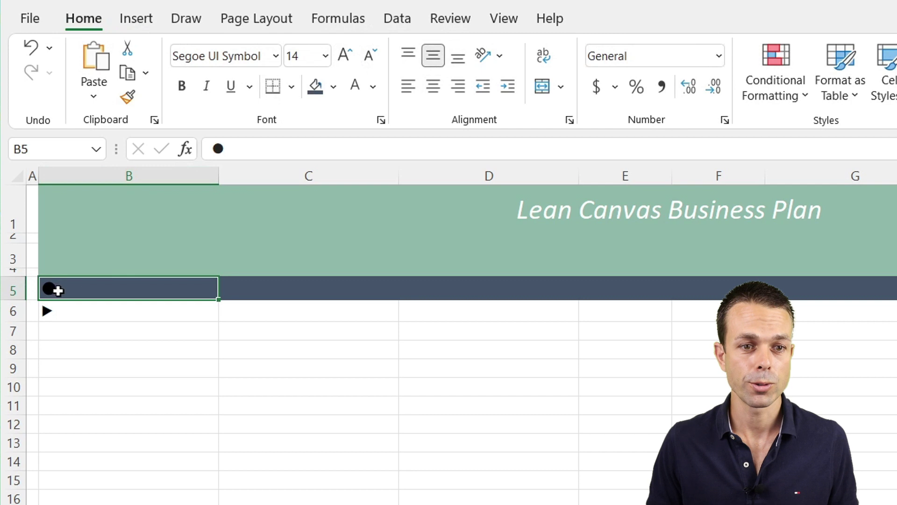
Colour the B5 bullet light gold and the word Problem white
{"action": "double_click", "coordinate": [62, 291]}
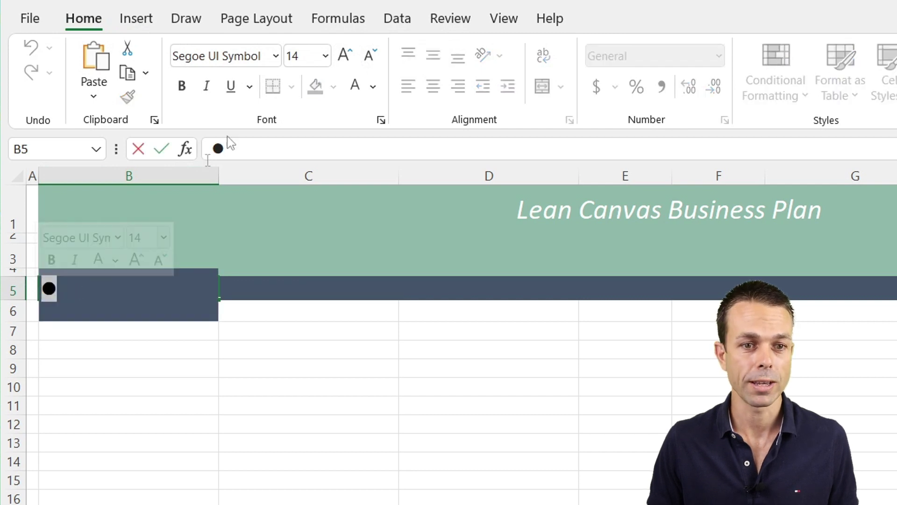
{"action": "left_click", "coordinate": [373, 86]}
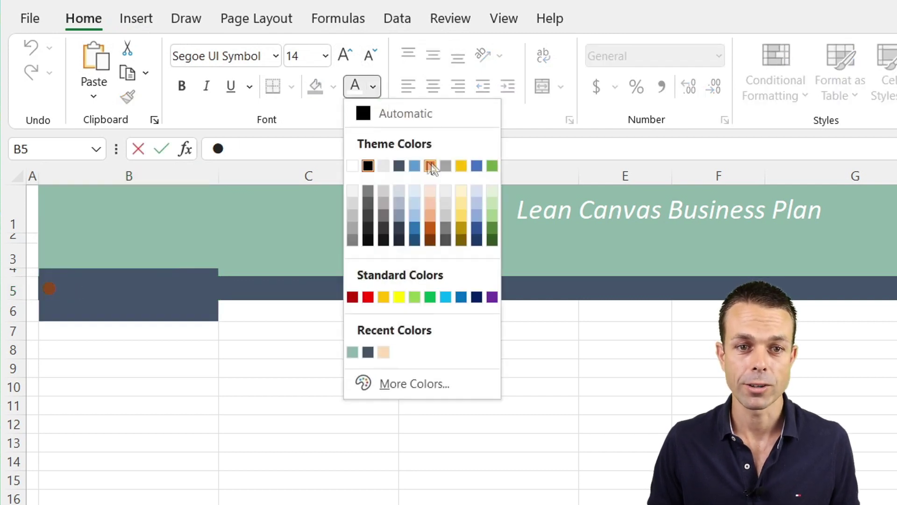
{"action": "left_click", "coordinate": [463, 197]}
{"action": "left_click", "coordinate": [192, 386]}
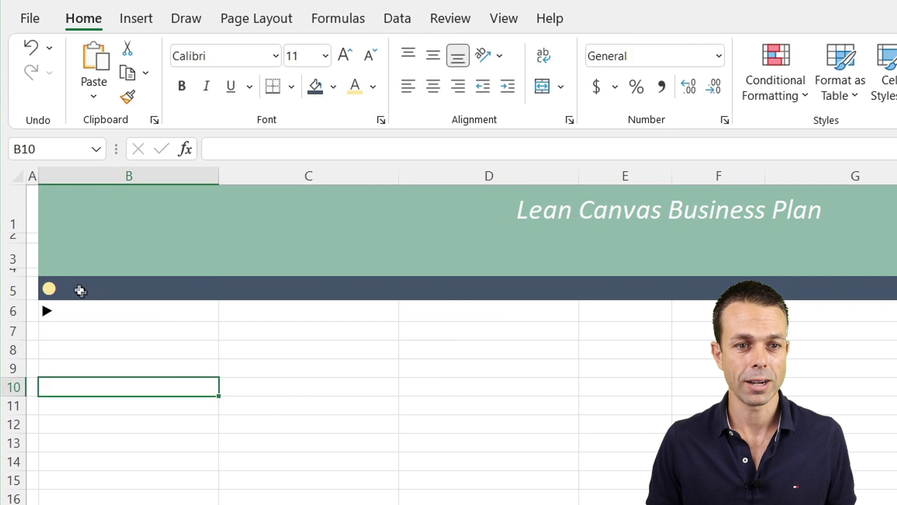
{"action": "double_click", "coordinate": [112, 289]}
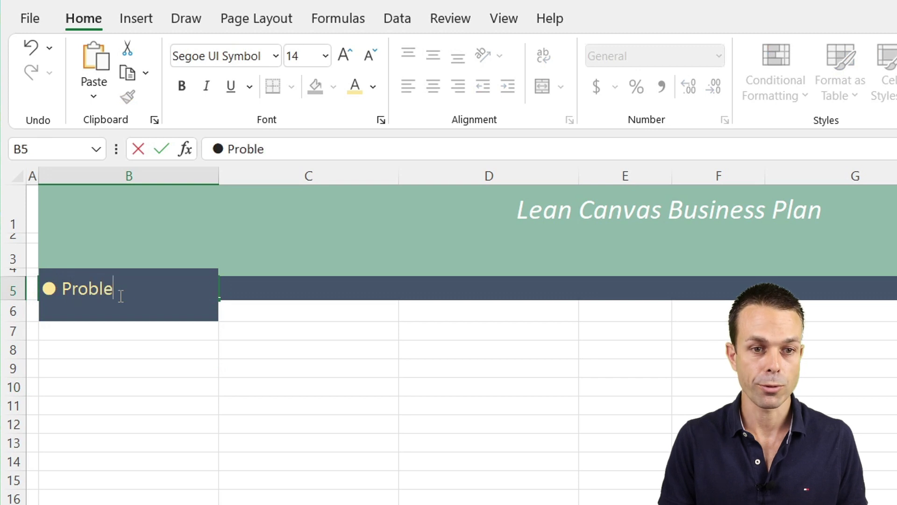
{"action": "double_click", "coordinate": [121, 296]}
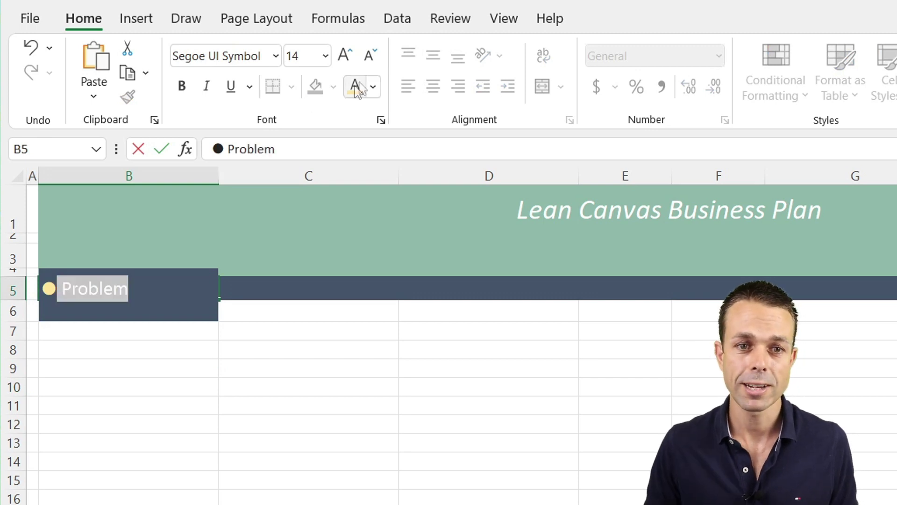
{"action": "left_click", "coordinate": [373, 86]}
{"action": "left_click", "coordinate": [354, 166]}
{"action": "left_click", "coordinate": [200, 442]}
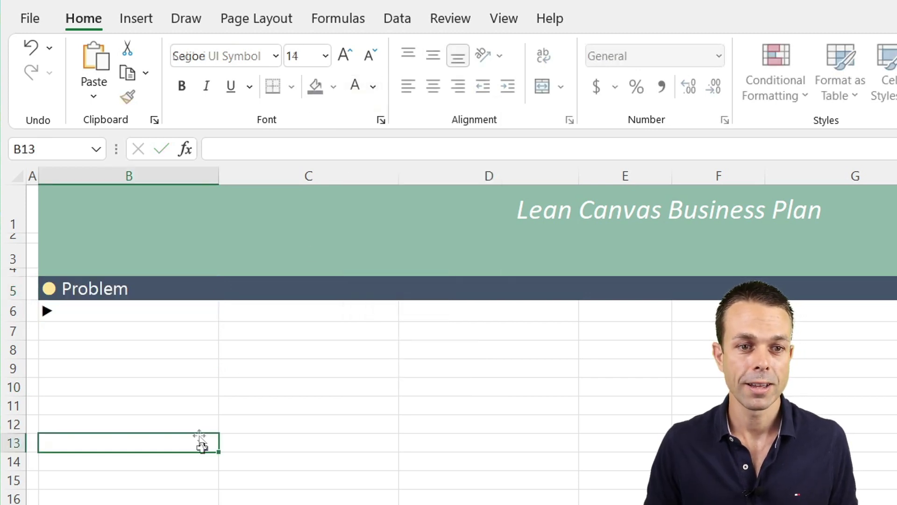
Indent B5 and B6, and add the prompt 'List top 1-3 problems' after the arrow in B6
{"action": "left_click", "coordinate": [132, 290]}
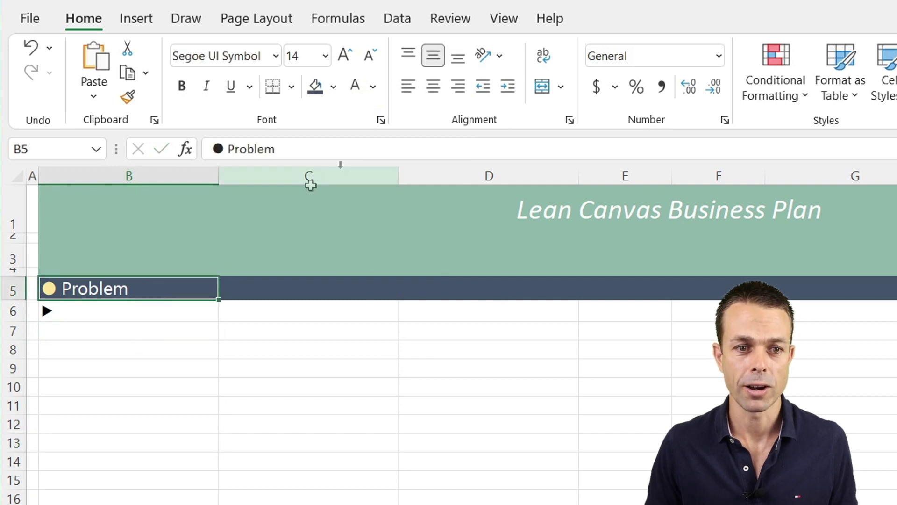
{"action": "left_click", "coordinate": [509, 88]}
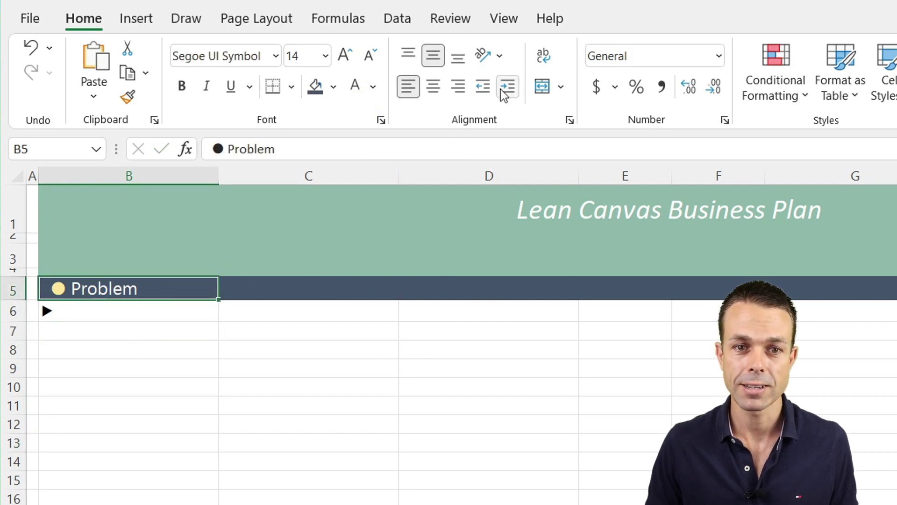
{"action": "left_click", "coordinate": [96, 307]}
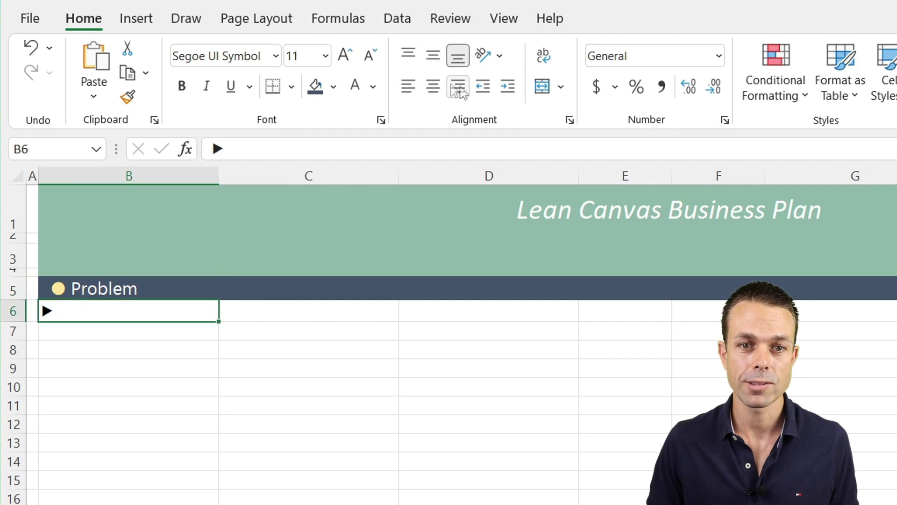
{"action": "left_click", "coordinate": [509, 88]}
{"action": "key", "text": "F2"}
{"action": "type", "text": "Li"}
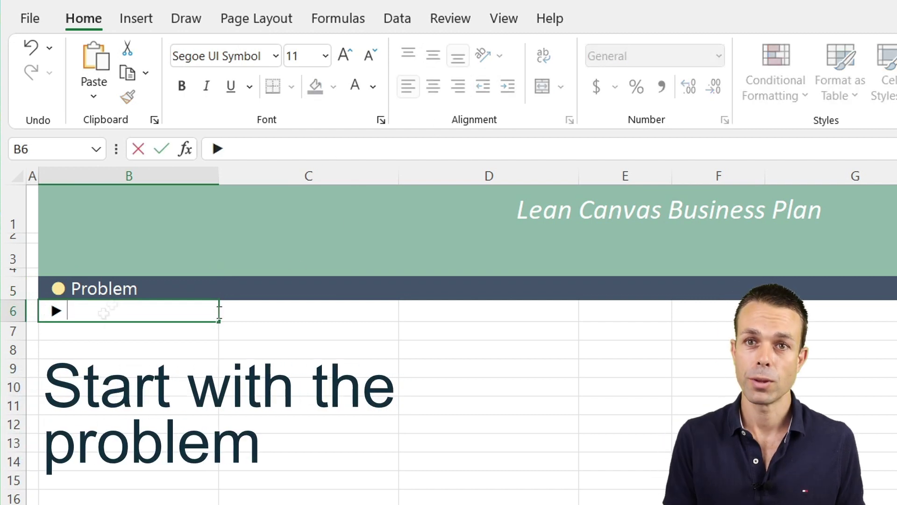
{"action": "type", "text": "st"}
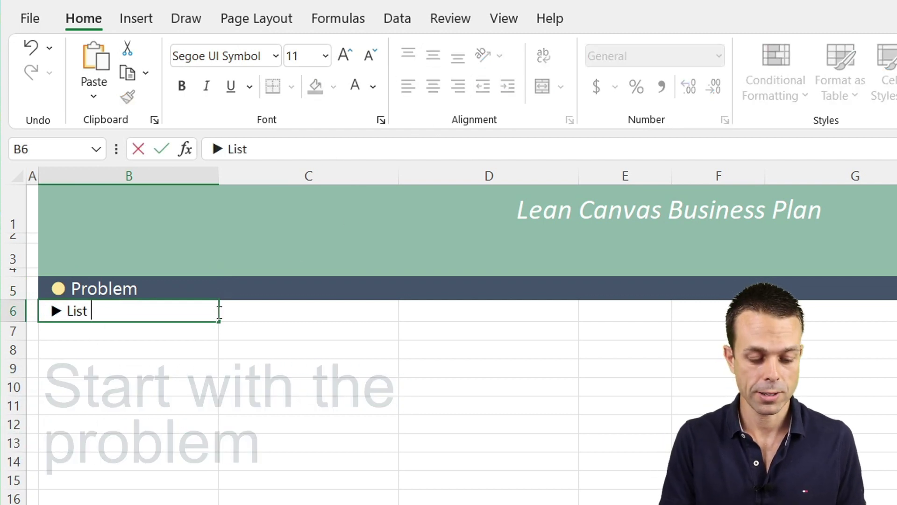
{"action": "type", "text": " top 1-3 problems"}
{"action": "left_click", "coordinate": [180, 358]}
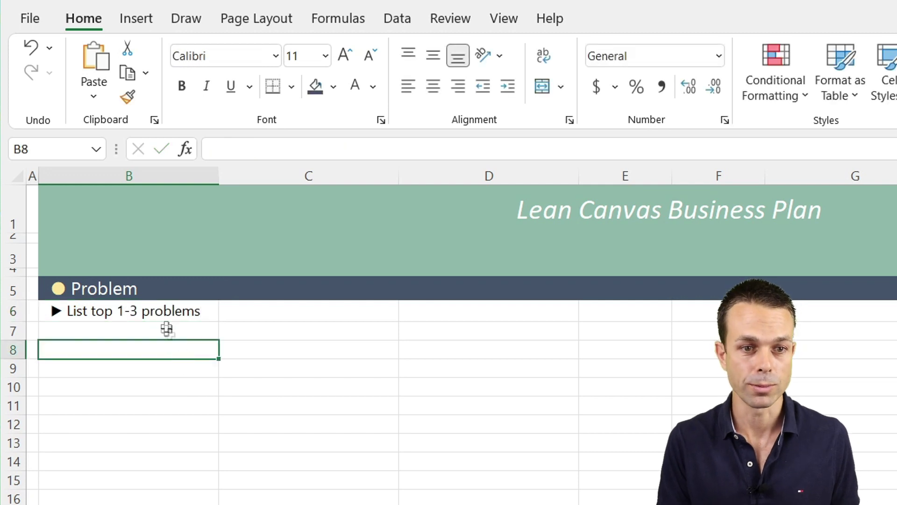
Copy the Problem heading to I5 and rename it 'Customer Segments'
{"action": "left_click", "coordinate": [161, 295]}
{"action": "key", "text": "ctrl+c"}
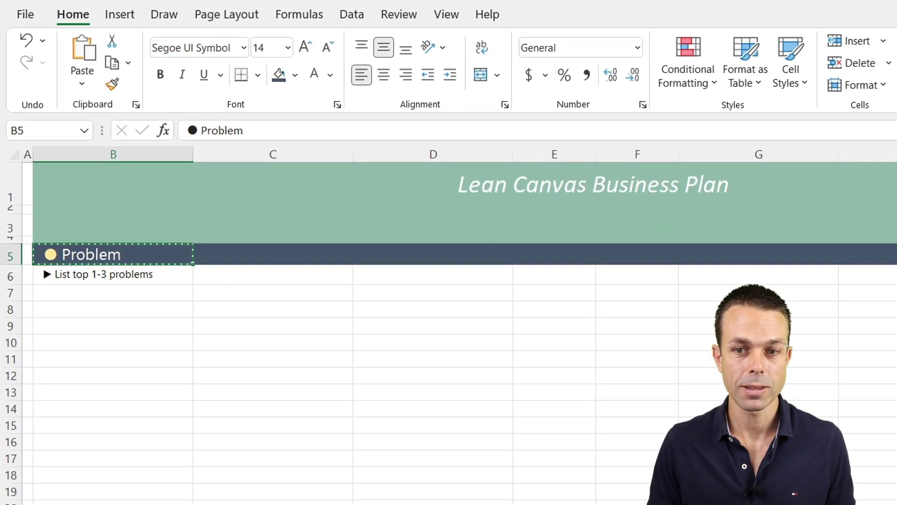
{"action": "left_click", "coordinate": [874, 217]}
{"action": "key", "text": "ctrl+v"}
{"action": "double_click", "coordinate": [479, 214]}
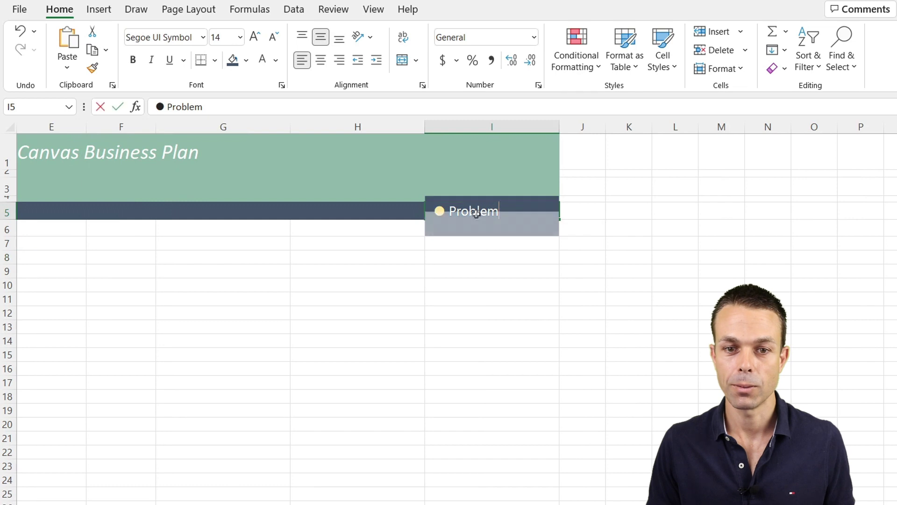
{"action": "double_click", "coordinate": [477, 214]}
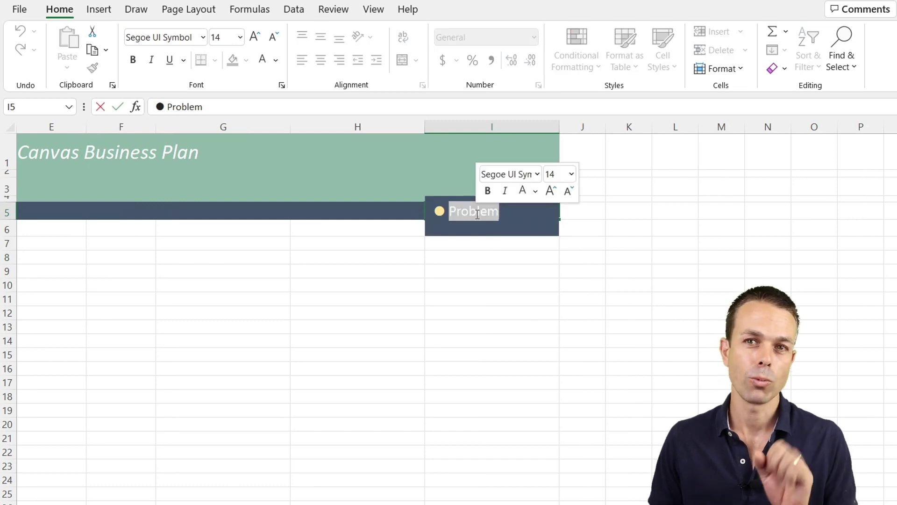
{"action": "type", "text": "Custome"}
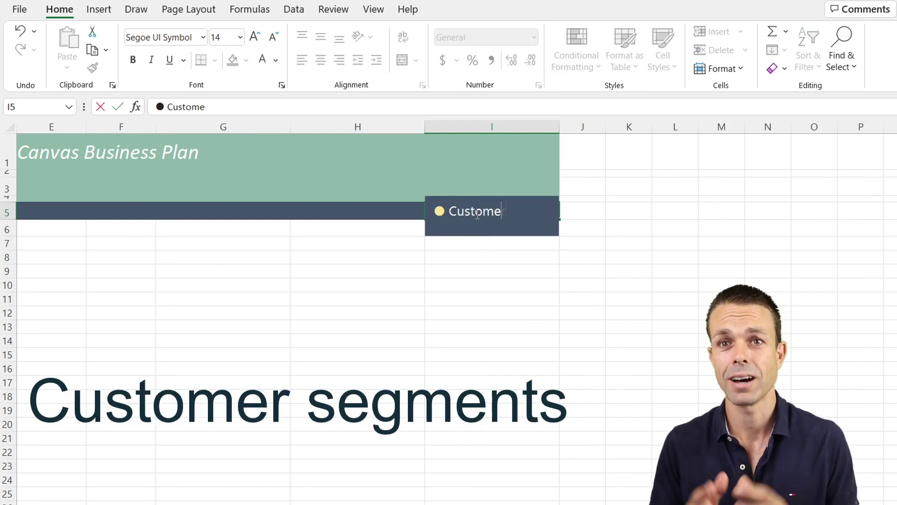
{"action": "type", "text": "r Segments"}
{"action": "key", "text": "Return"}
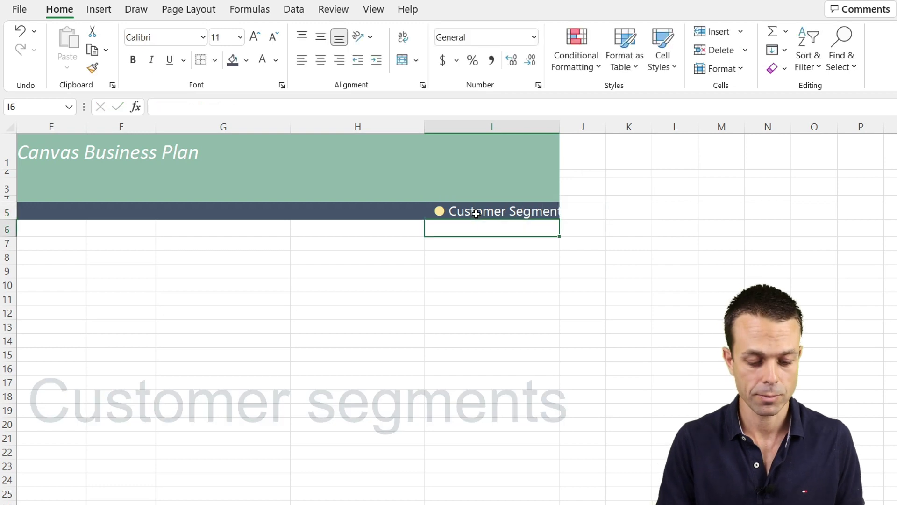
{"action": "left_click", "coordinate": [475, 209]}
Copy the B6 prompt to I6 and change its text to 'List your target customer segments'
{"action": "left_click", "coordinate": [483, 260]}
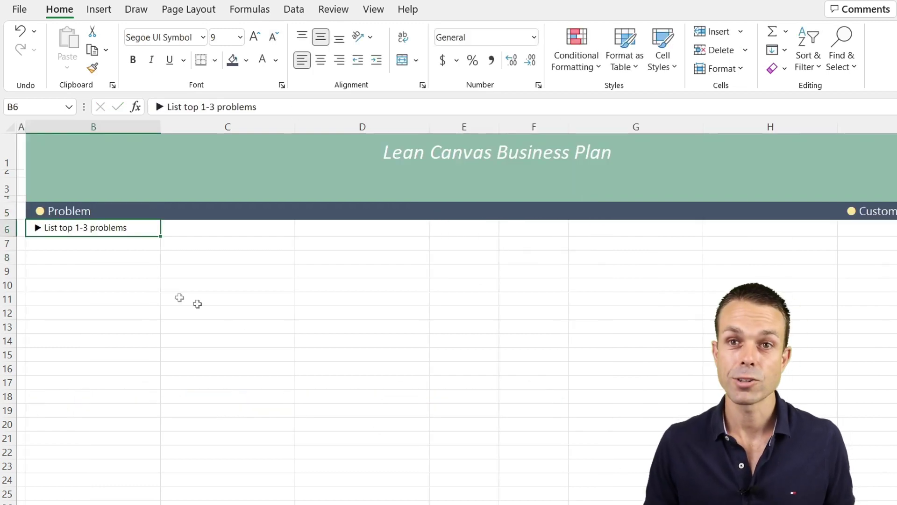
{"action": "key", "text": "ctrl+c"}
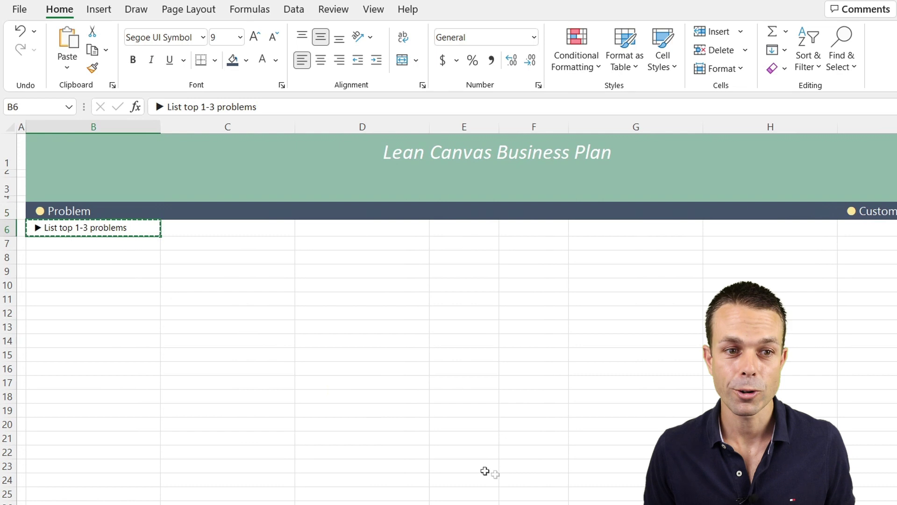
{"action": "scroll", "coordinate": [733, 234], "scroll_direction": "right", "scroll_amount": 3}
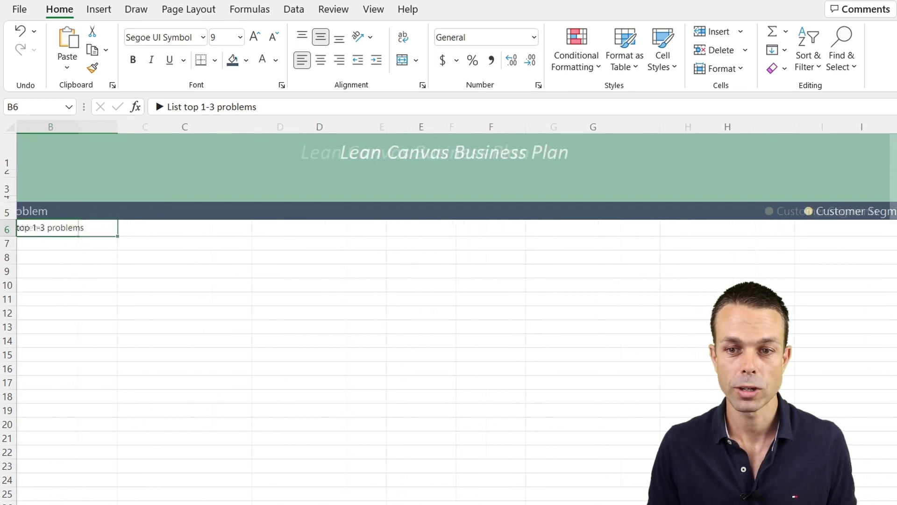
{"action": "left_click", "coordinate": [733, 227]}
{"action": "key", "text": "ctrl+v"}
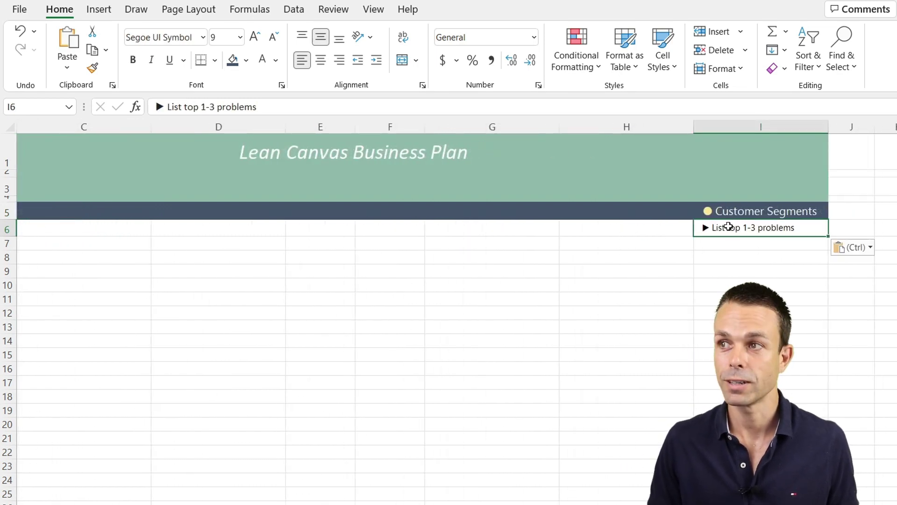
{"action": "double_click", "coordinate": [728, 226]}
{"action": "left_click_drag", "start_coordinate": [794, 227], "coordinate": [714, 226]}
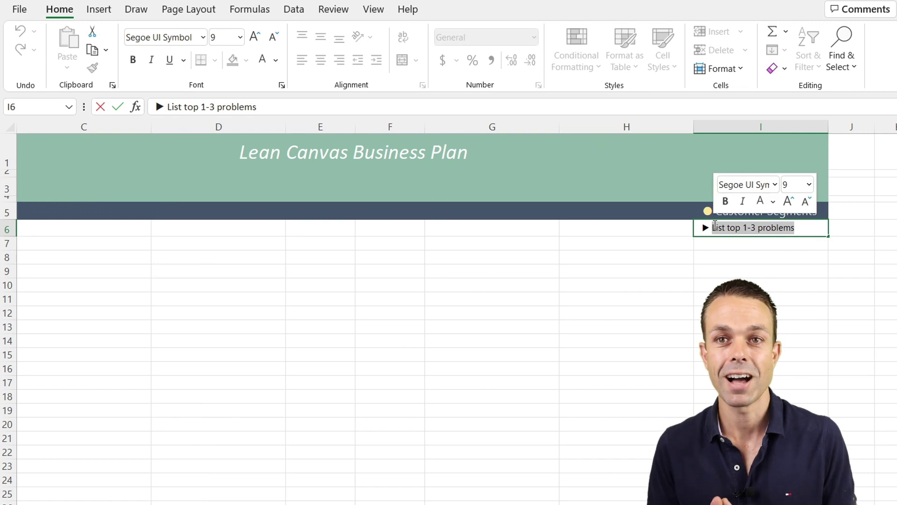
{"action": "type", "text": "List your target customer segments"}
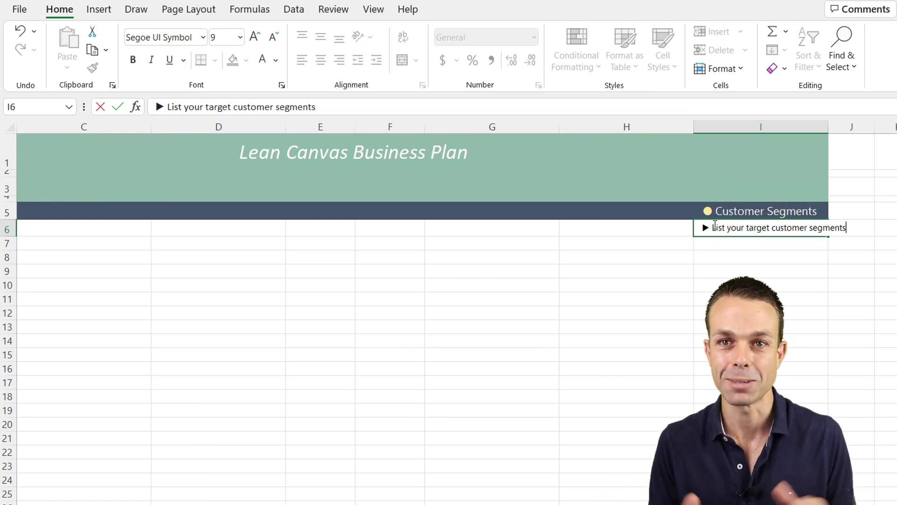
{"action": "key", "text": "Return"}
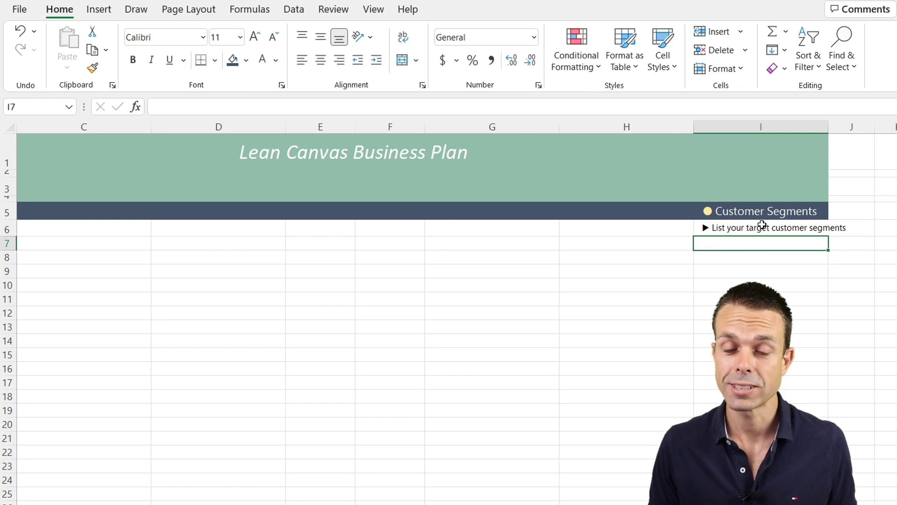
{"action": "left_click", "coordinate": [816, 228]}
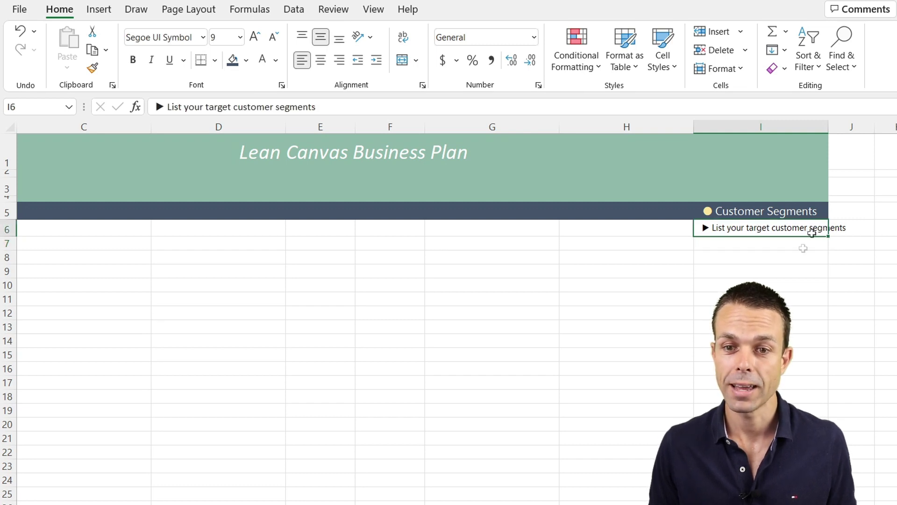
Turn on Wrap text in Format Cells for the canvas body block B6:I25
{"action": "scroll", "coordinate": [449, 280], "scroll_direction": "left", "scroll_amount": 2}
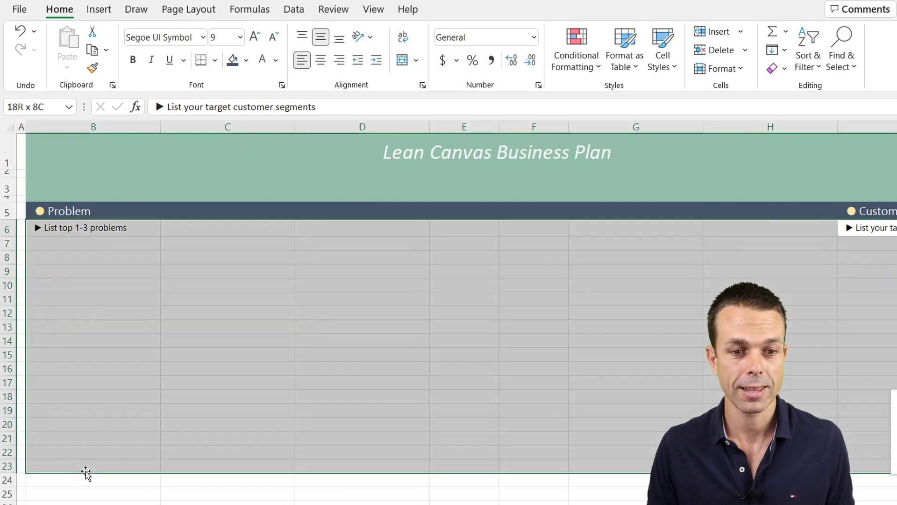
{"action": "left_click_drag", "start_coordinate": [133, 452], "coordinate": [84, 488]}
{"action": "right_click", "coordinate": [111, 236]}
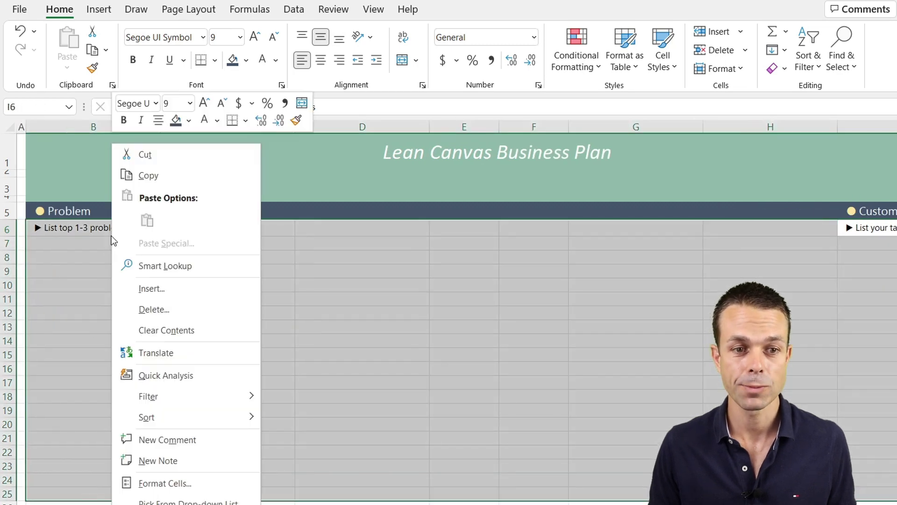
{"action": "left_click", "coordinate": [173, 483]}
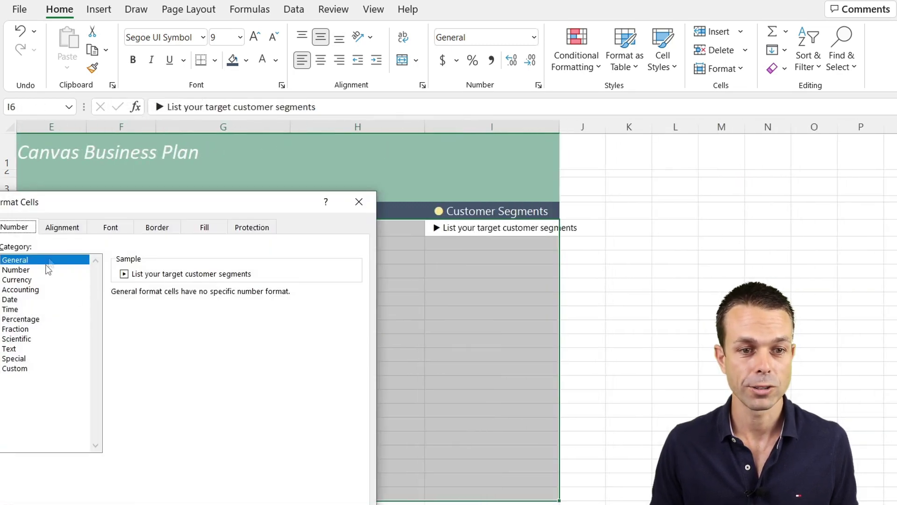
{"action": "left_click", "coordinate": [61, 227]}
{"action": "left_click", "coordinate": [12, 386]}
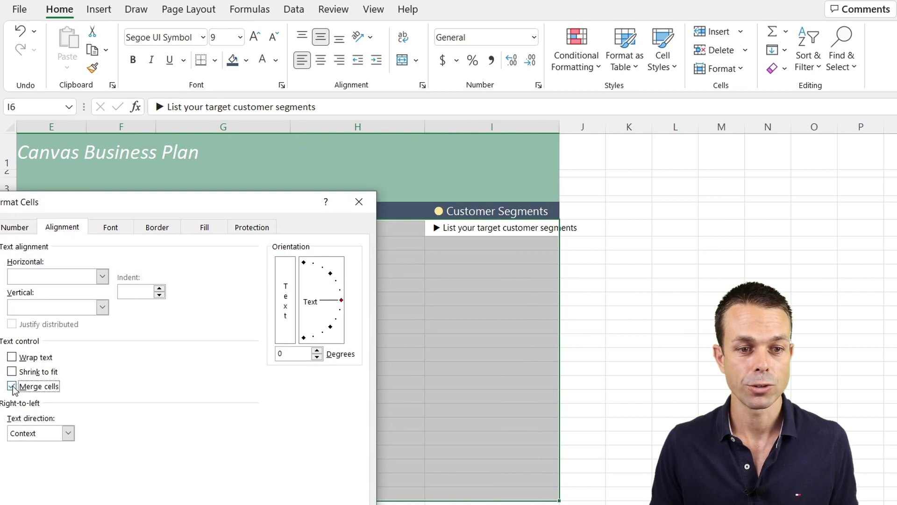
{"action": "left_click", "coordinate": [12, 357]}
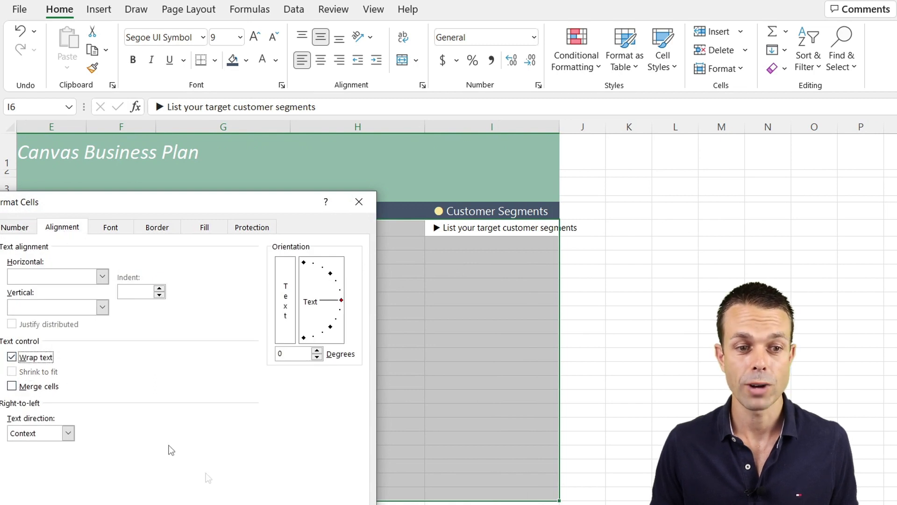
{"action": "key", "text": "Return"}
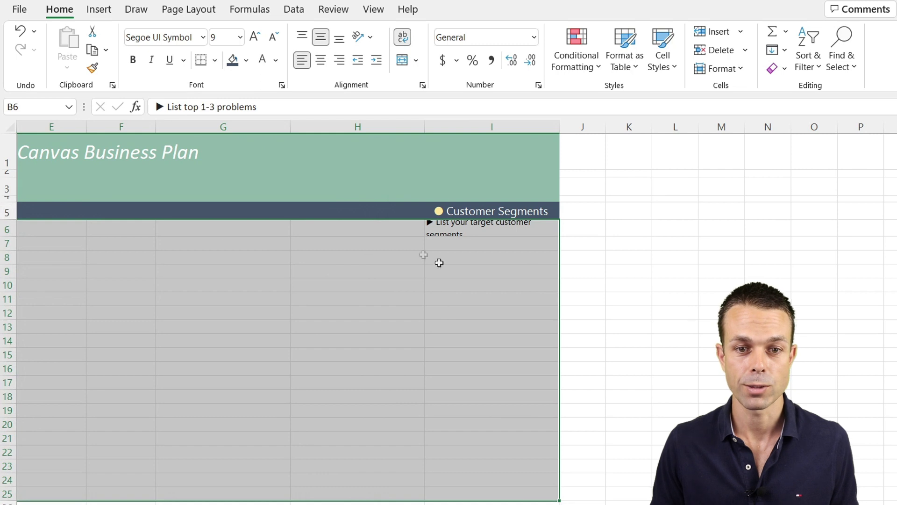
{"action": "left_click", "coordinate": [263, 280]}
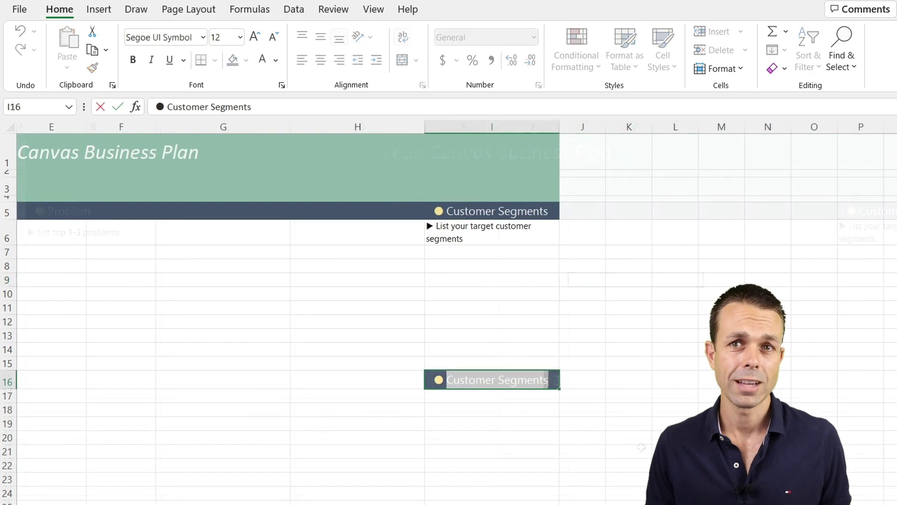
Enter the 'Early Adopters' heading in I16 and paste its prompt into I17
{"action": "type", "text": "Early Adopters"}
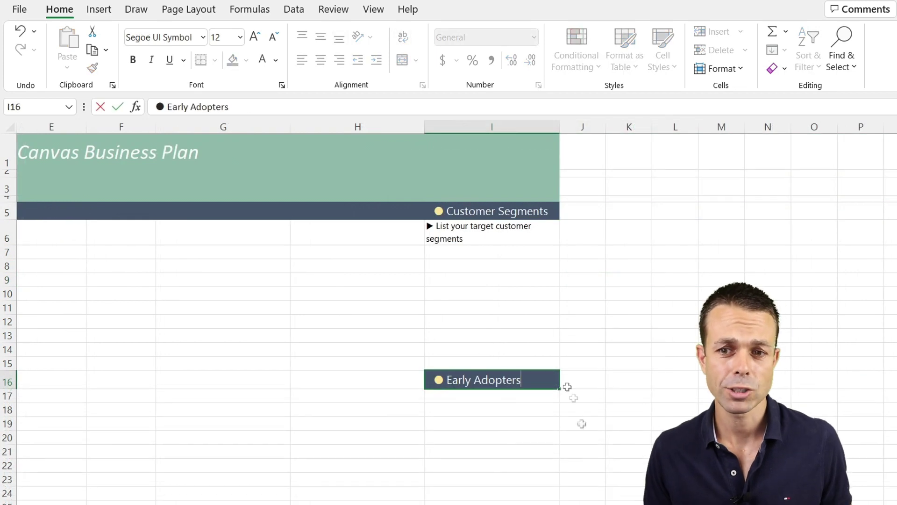
{"action": "key", "text": "ctrl+Return"}
{"action": "key", "text": "Down"}
{"action": "key", "text": "ctrl+v"}
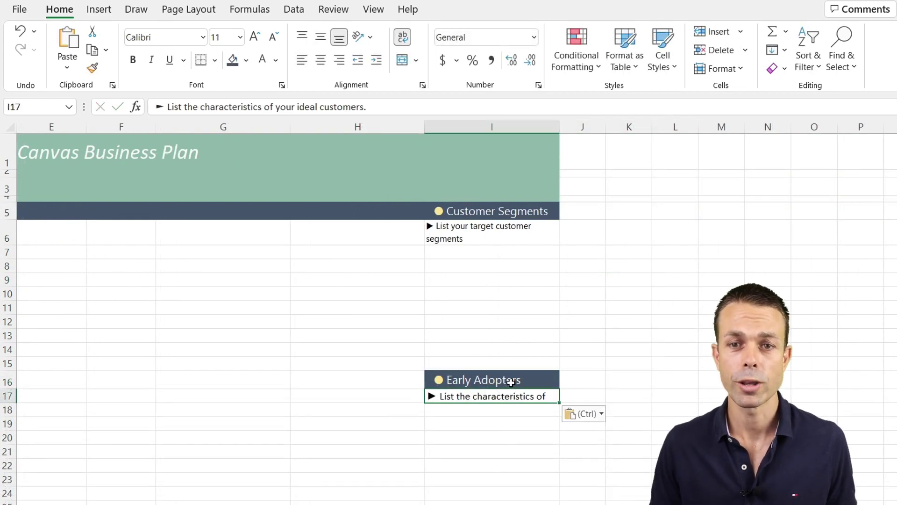
{"action": "key", "text": "Return"}
{"action": "key", "text": "Up"}
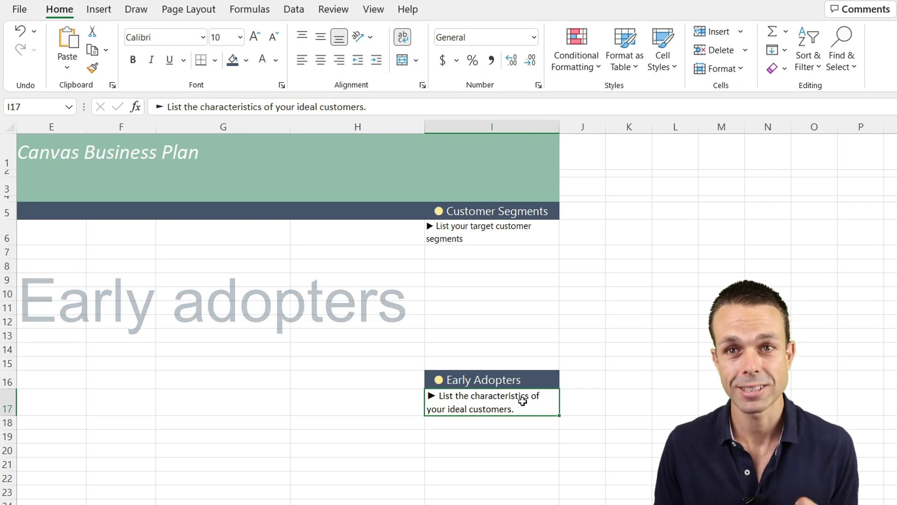
{"action": "left_click", "coordinate": [515, 363]}
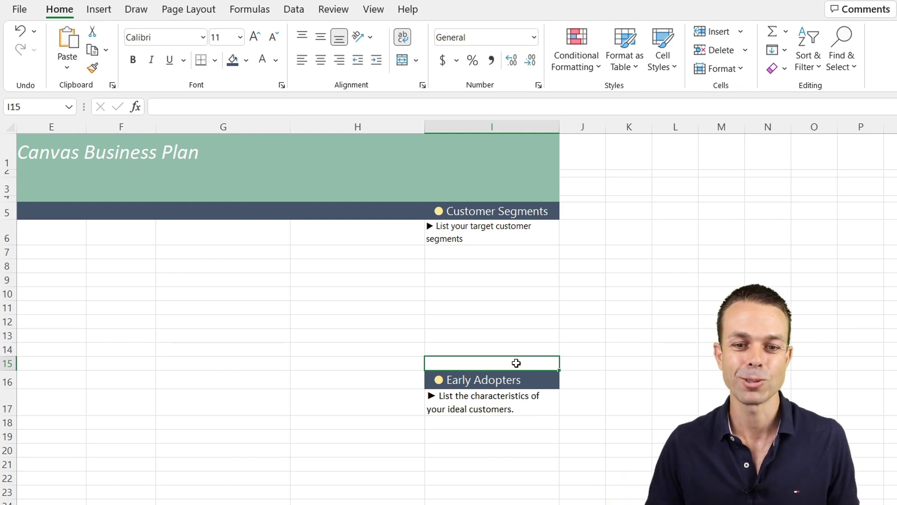
{"action": "left_click", "coordinate": [518, 423]}
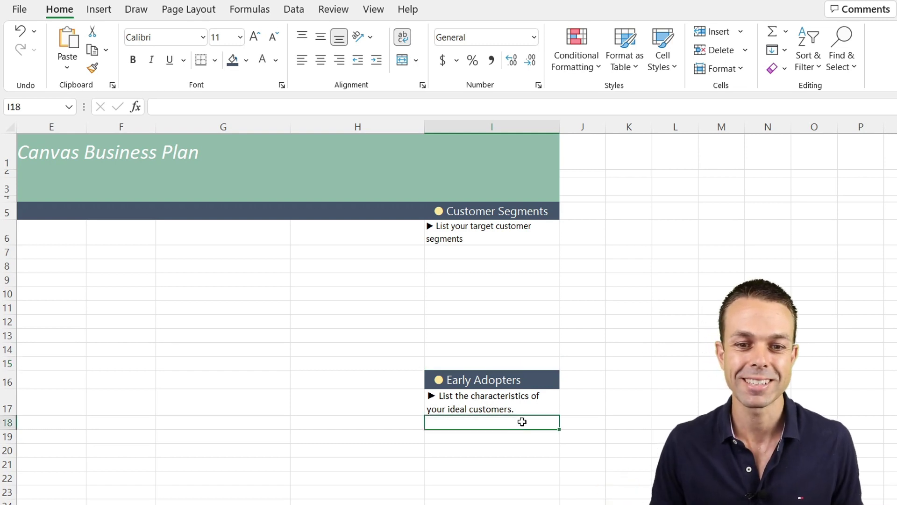
{"action": "left_click", "coordinate": [517, 384]}
{"action": "scroll", "coordinate": [518, 385], "scroll_direction": "left", "scroll_amount": 5}
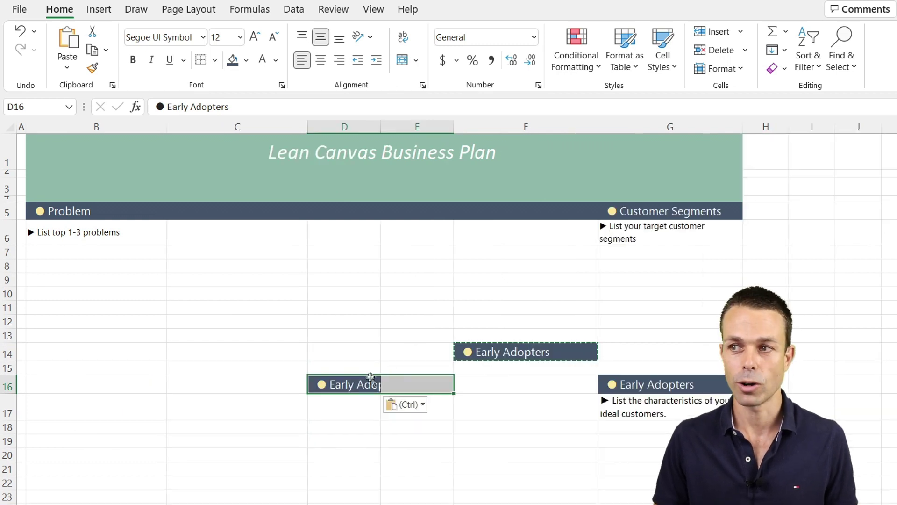
Merge D16:E16, then copy the F14 heading bar into C14 and B16
{"action": "left_click", "coordinate": [402, 61]}
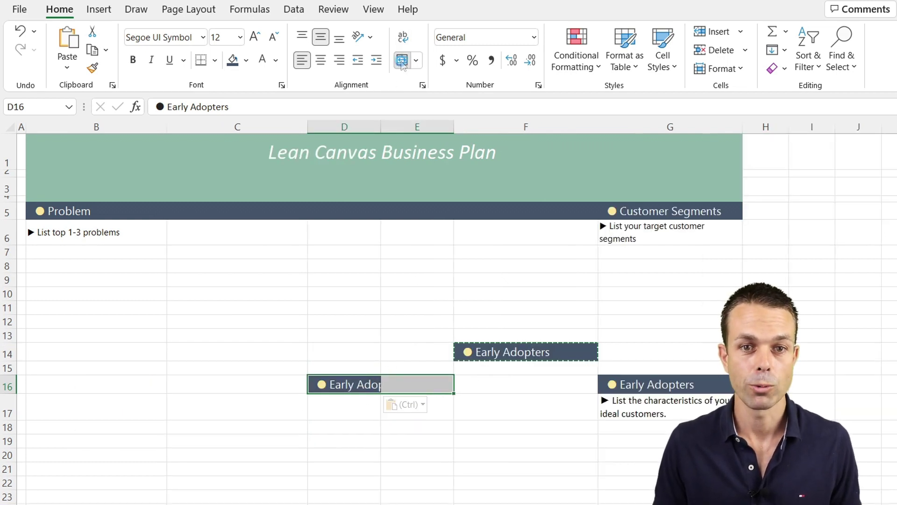
{"action": "left_click", "coordinate": [496, 351]}
{"action": "key", "text": "ctrl+c"}
{"action": "left_click", "coordinate": [241, 351]}
{"action": "key", "text": "ctrl+v"}
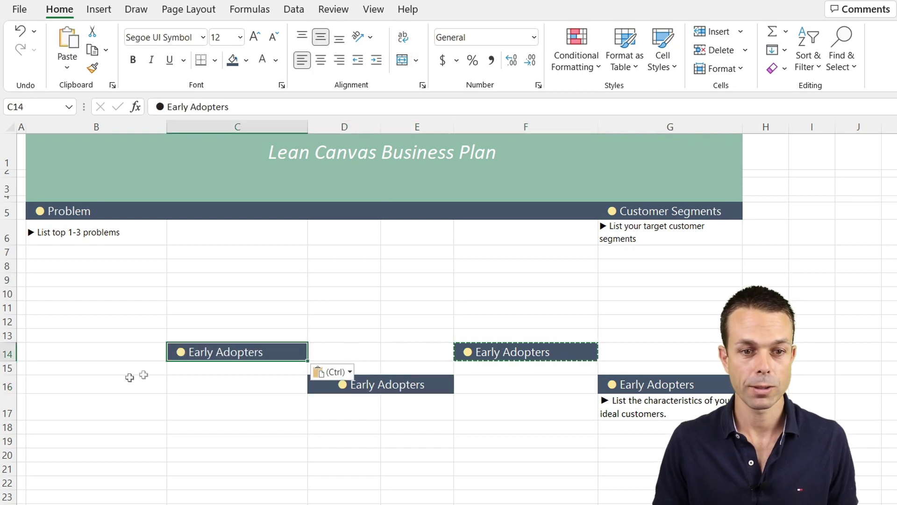
{"action": "left_click", "coordinate": [114, 379]}
{"action": "key", "text": "ctrl+v"}
Clear the heading words in D16, C14 and B16, leaving only the yellow bullets
{"action": "double_click", "coordinate": [349, 385]}
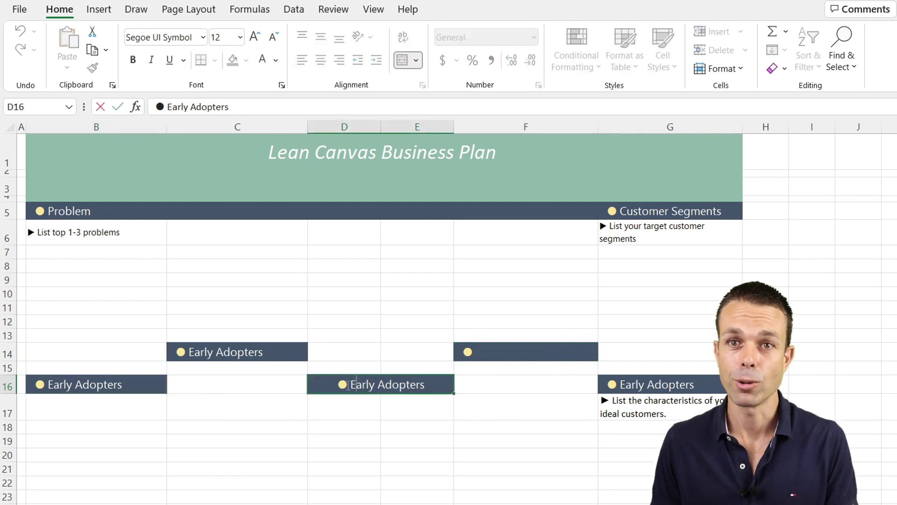
{"action": "left_click_drag", "start_coordinate": [348, 384], "coordinate": [444, 384]}
{"action": "key", "text": "Delete"}
{"action": "double_click", "coordinate": [224, 351]}
{"action": "left_click_drag", "start_coordinate": [188, 351], "coordinate": [266, 351]}
{"action": "key", "text": "Delete"}
{"action": "double_click", "coordinate": [94, 384]}
{"action": "left_click_drag", "start_coordinate": [53, 384], "coordinate": [138, 384]}
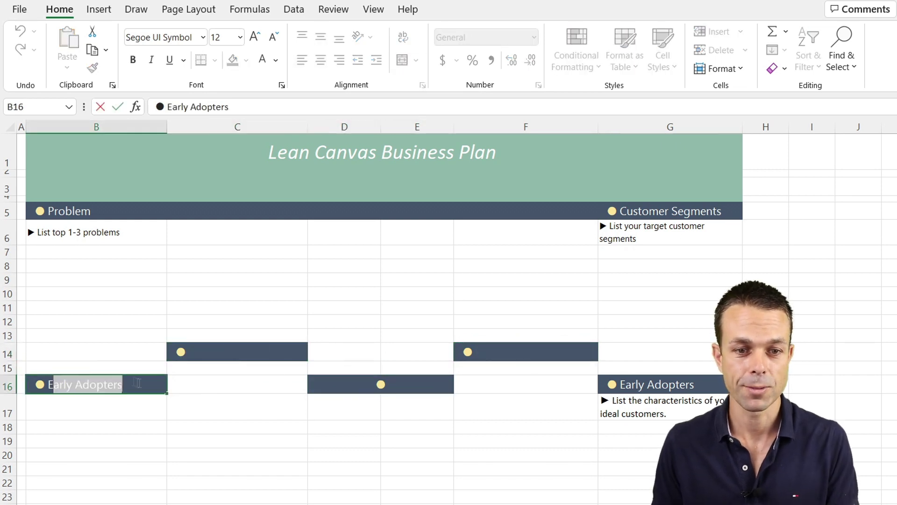
{"action": "key", "text": "Delete"}
Copy the Problem heading bar into C5, D5 and F5, and merge D5:E5
{"action": "left_click", "coordinate": [140, 210]}
{"action": "key", "text": "ctrl+c"}
{"action": "left_click", "coordinate": [194, 211]}
{"action": "key", "text": "ctrl+v"}
{"action": "left_click", "coordinate": [333, 213]}
{"action": "key", "text": "ctrl+v"}
{"action": "left_click", "coordinate": [481, 213]}
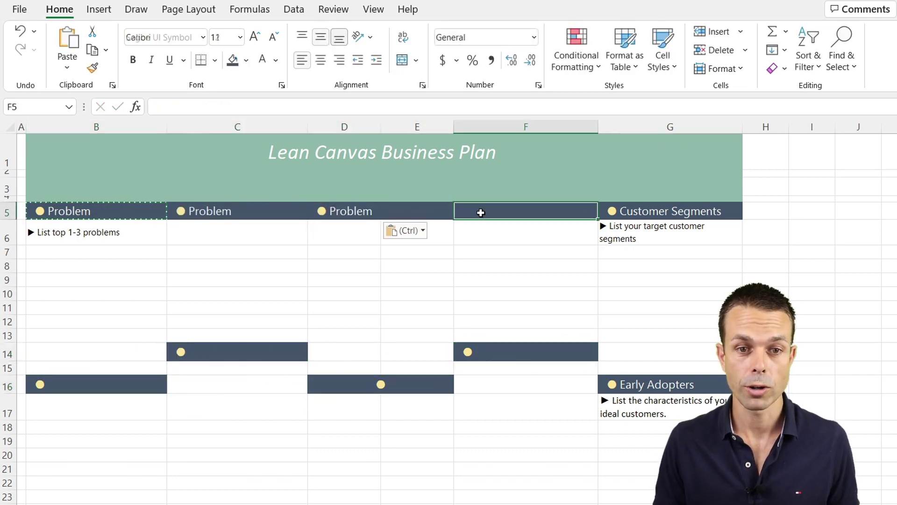
{"action": "key", "text": "ctrl+v"}
{"action": "left_click_drag", "start_coordinate": [355, 211], "coordinate": [421, 211]}
{"action": "left_click", "coordinate": [408, 60]}
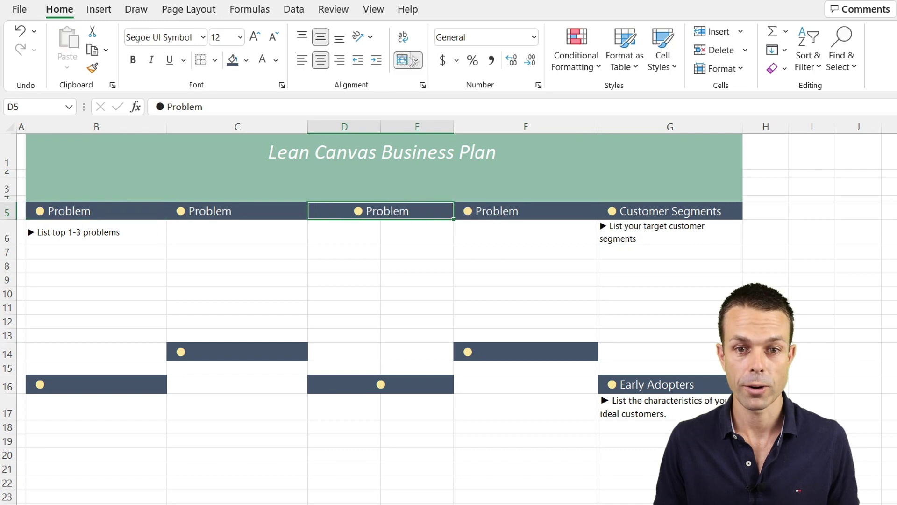
Erase the heading words in C5 and D5, keeping their bullets
{"action": "double_click", "coordinate": [247, 210]}
{"action": "key", "text": "BackSpace"}
{"action": "key", "text": "BackSpace"}
{"action": "key", "text": "BackSpace"}
{"action": "key", "text": "BackSpace"}
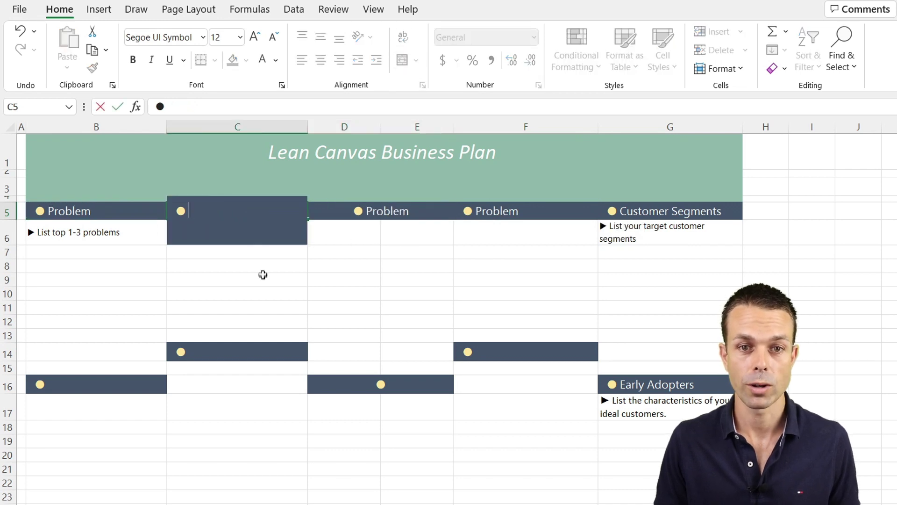
{"action": "left_click", "coordinate": [407, 206]}
{"action": "double_click", "coordinate": [407, 208]}
{"action": "key", "text": "BackSpace"}
{"action": "key", "text": "BackSpace"}
{"action": "key", "text": "BackSpace"}
{"action": "key", "text": "BackSpace"}
{"action": "key", "text": "BackSpace"}
{"action": "key", "text": "BackSpace"}
{"action": "key", "text": "BackSpace"}
Undo the last edit, then give B5:B15, C5:C13 and D5:E15 thick outside borders
{"action": "key", "text": "ctrl+z"}
{"action": "key", "text": "ctrl+z"}
{"action": "key", "text": "ctrl+z"}
{"action": "key", "text": "ctrl+z"}
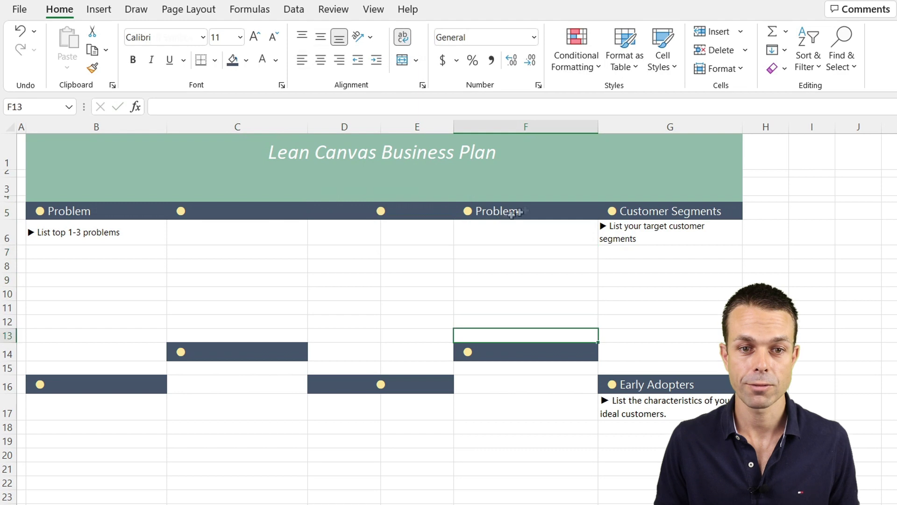
{"action": "left_click", "coordinate": [90, 371], "text": "shift"}
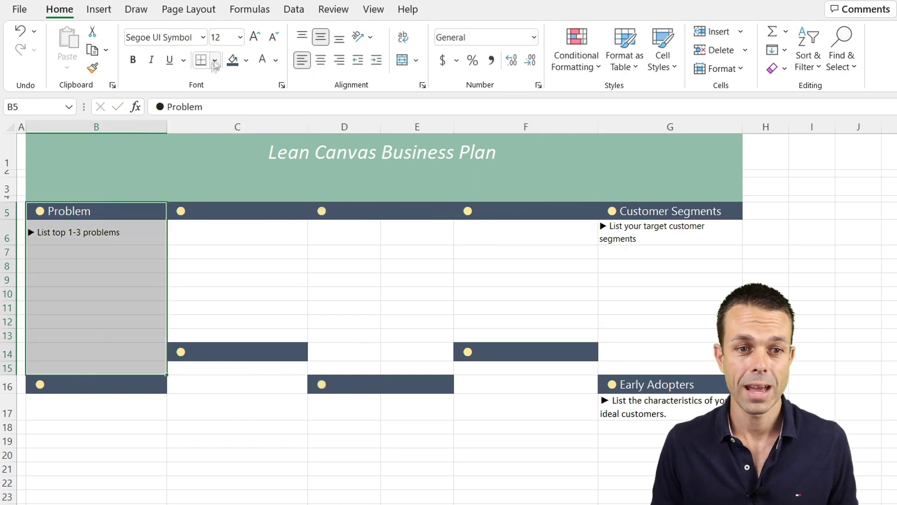
{"action": "left_click", "coordinate": [215, 60]}
{"action": "left_click", "coordinate": [242, 251]}
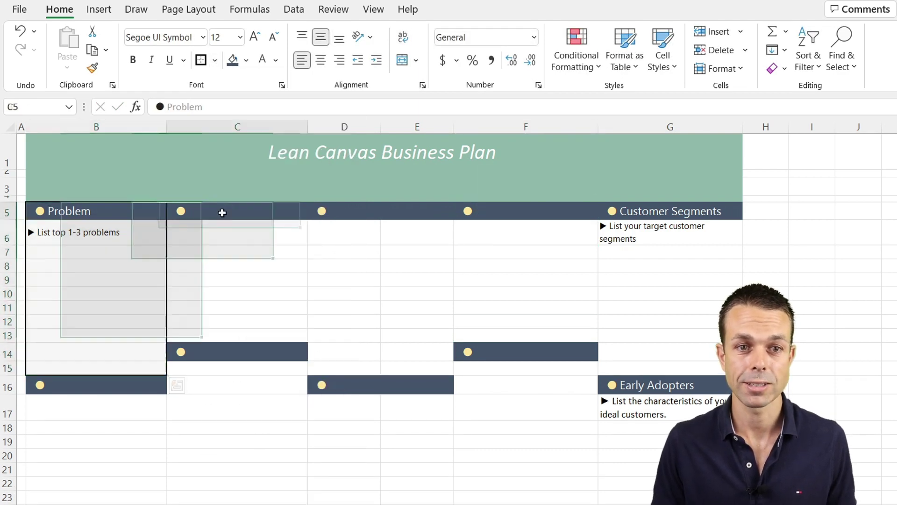
{"action": "left_click_drag", "start_coordinate": [220, 210], "coordinate": [234, 337]}
{"action": "left_click", "coordinate": [201, 60]}
{"action": "left_click_drag", "start_coordinate": [370, 206], "coordinate": [432, 369]}
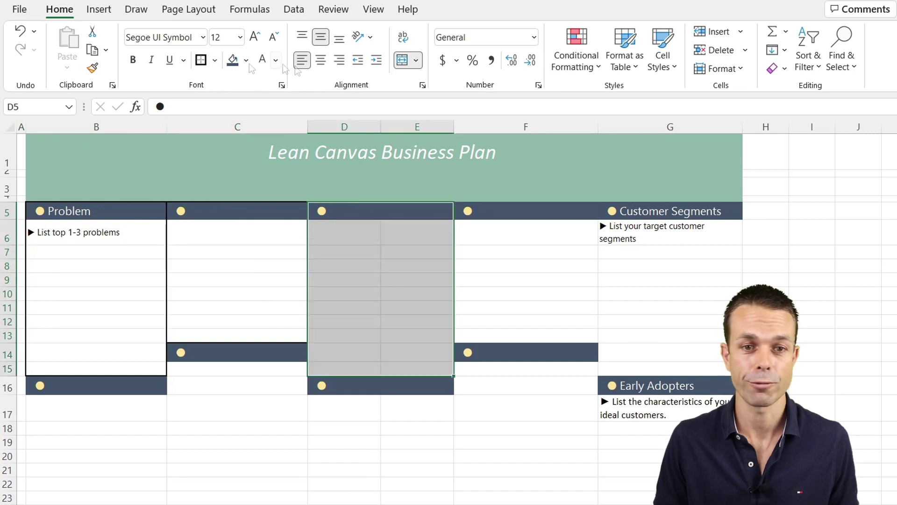
{"action": "left_click", "coordinate": [201, 60]}
Add thick outside borders to F5:F13, B16:B19 and C14:C19
{"action": "left_click_drag", "start_coordinate": [514, 211], "coordinate": [551, 336]}
{"action": "left_click", "coordinate": [201, 60]}
{"action": "left_click_drag", "start_coordinate": [654, 211], "coordinate": [668, 372]}
{"action": "left_click_drag", "start_coordinate": [95, 383], "coordinate": [79, 446]}
{"action": "left_click", "coordinate": [201, 60]}
{"action": "left_click", "coordinate": [228, 356]}
{"action": "left_click_drag", "start_coordinate": [228, 356], "coordinate": [233, 441]}
{"action": "left_click", "coordinate": [201, 60]}
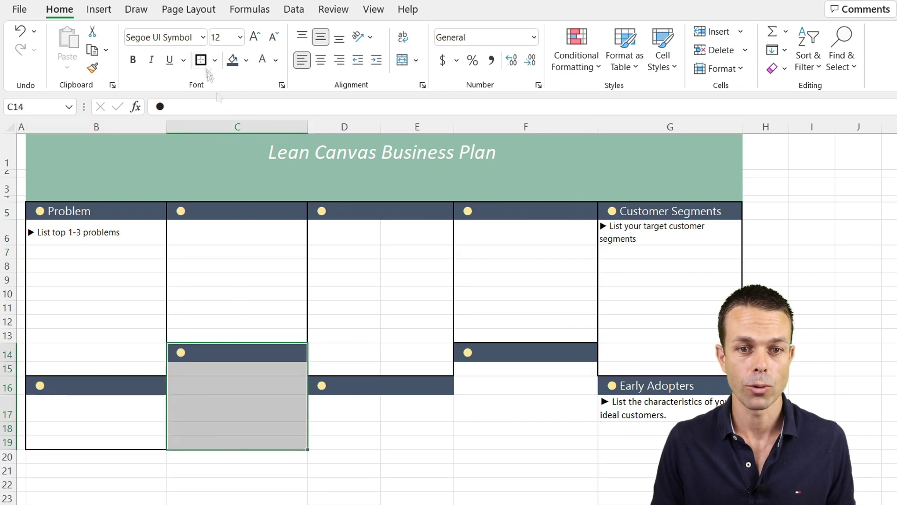
Thick-outline the lower sections F14:F19 and G16:G19, repeating the border with F4
{"action": "left_click_drag", "start_coordinate": [329, 386], "coordinate": [439, 441]}
{"action": "left_click_drag", "start_coordinate": [479, 354], "coordinate": [487, 425]}
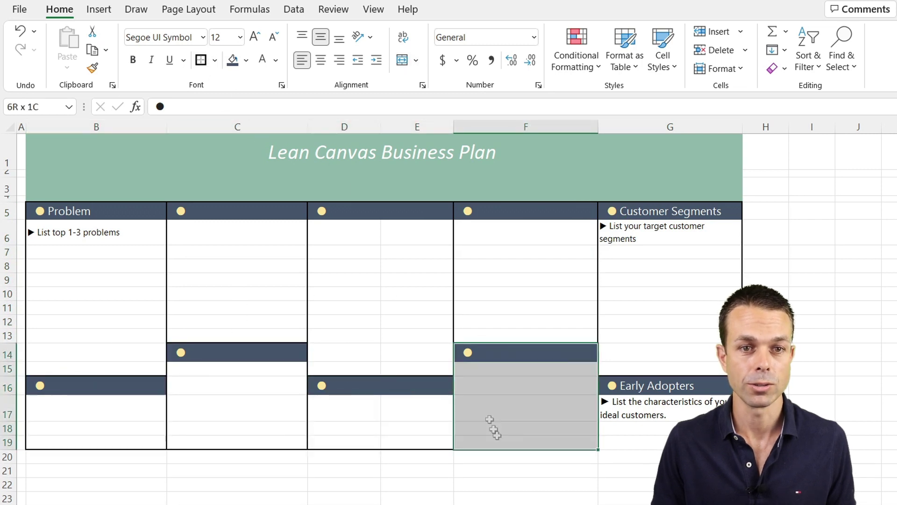
{"action": "left_click", "coordinate": [201, 60]}
{"action": "left_click_drag", "start_coordinate": [621, 387], "coordinate": [632, 444]}
{"action": "key", "text": "F4"}
{"action": "left_click_drag", "start_coordinate": [355, 212], "coordinate": [409, 231]}
Merge D6:E6 and D7:E7, then extend the D:E merged layout down to row 15
{"action": "left_click", "coordinate": [395, 278]}
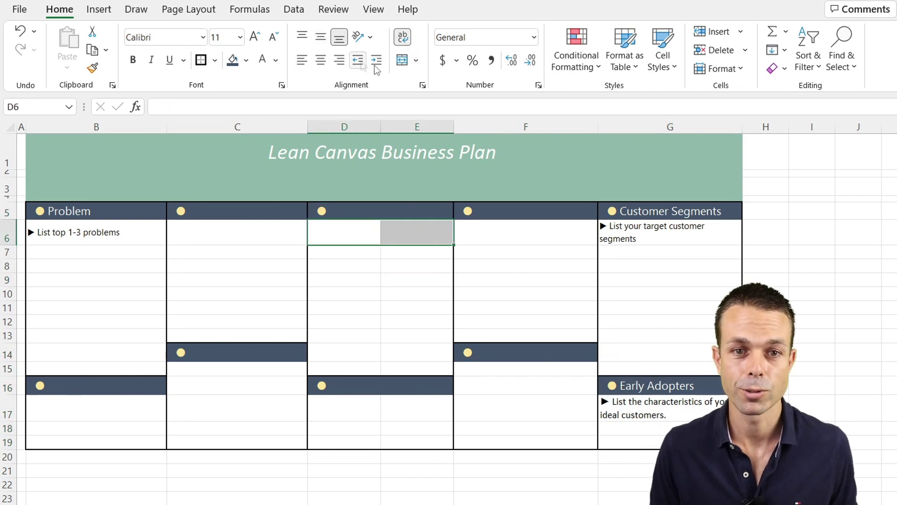
{"action": "left_click", "coordinate": [415, 60]}
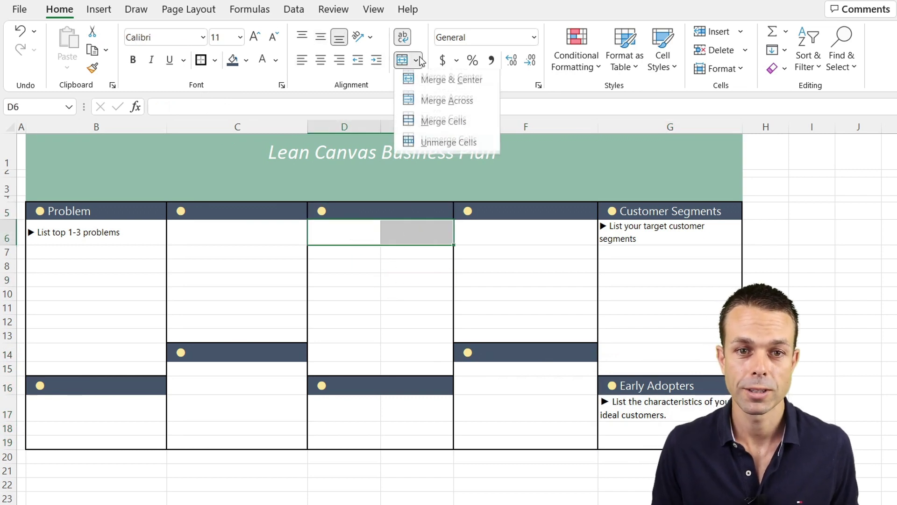
{"action": "left_click", "coordinate": [451, 123]}
{"action": "left_click_drag", "start_coordinate": [354, 256], "coordinate": [397, 250]}
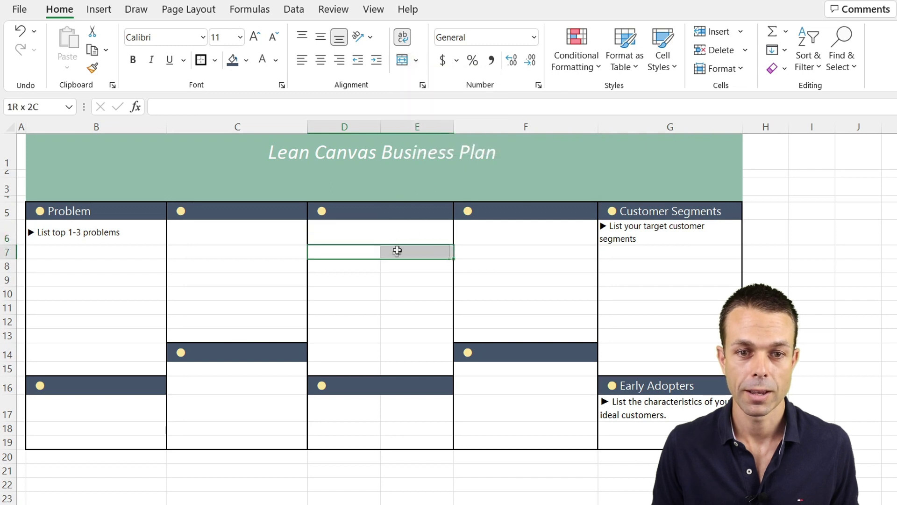
{"action": "left_click", "coordinate": [402, 59]}
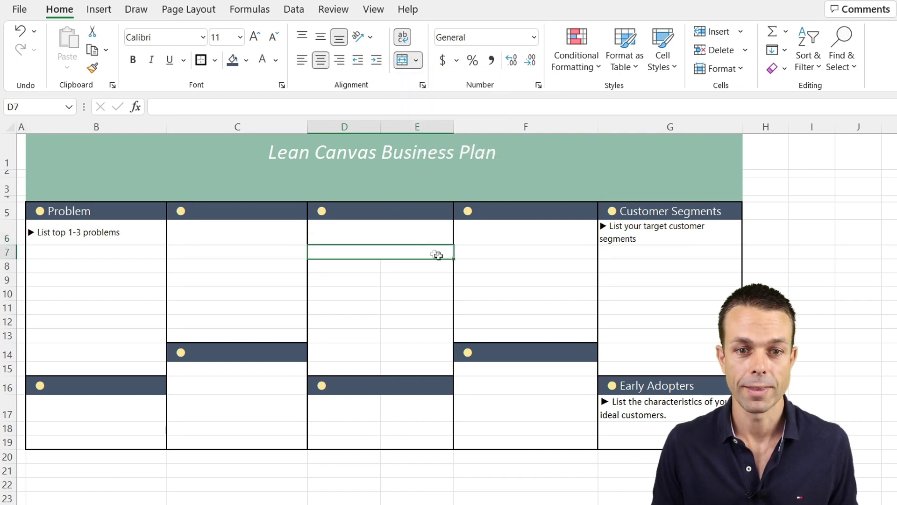
{"action": "left_click_drag", "start_coordinate": [454, 260], "coordinate": [457, 377]}
{"action": "left_click", "coordinate": [413, 324]}
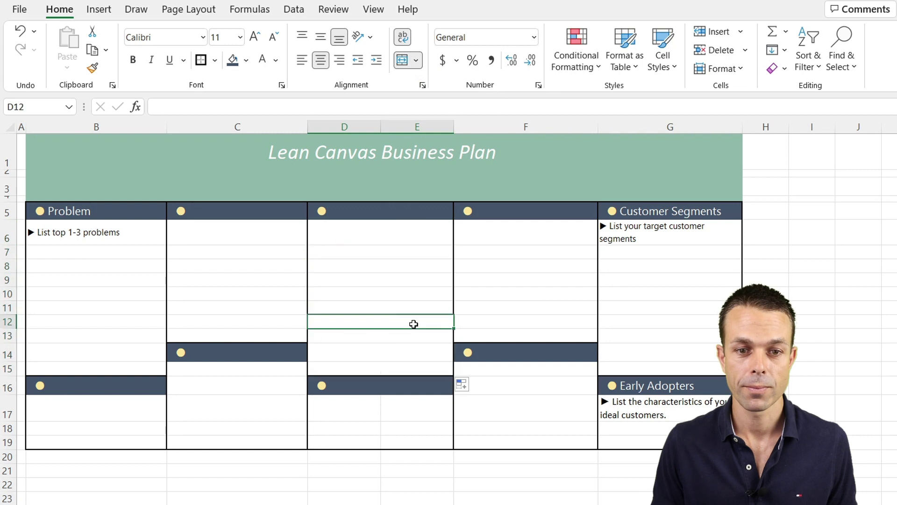
{"action": "left_click", "coordinate": [375, 269]}
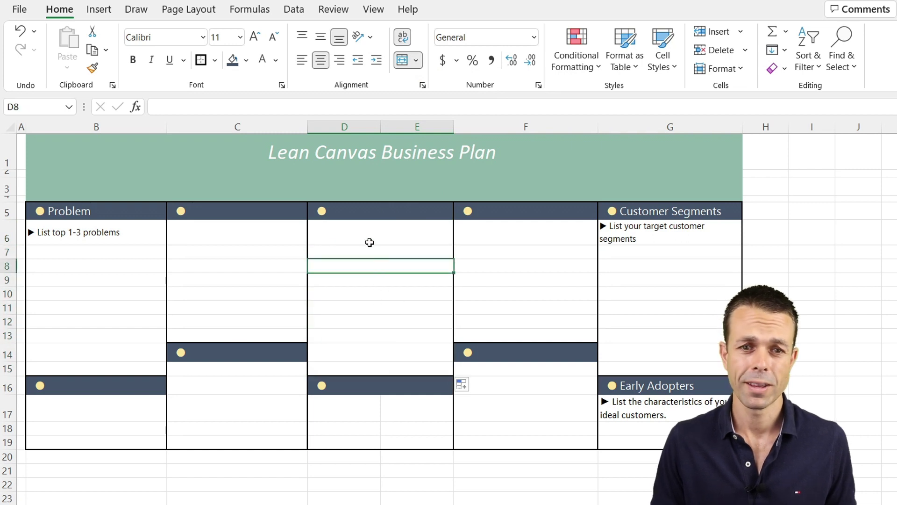
Merge B20:D20 and E20:G20 into two wide cells below the canvas
{"action": "scroll", "coordinate": [394, 310], "scroll_direction": "down", "scroll_amount": 1}
{"action": "left_click", "coordinate": [350, 396]}
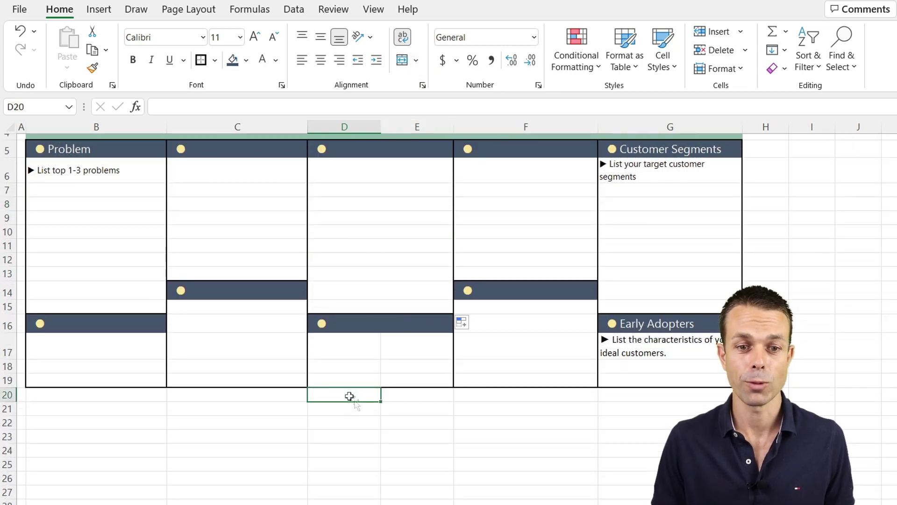
{"action": "key", "text": "Left"}
{"action": "key", "text": "Left"}
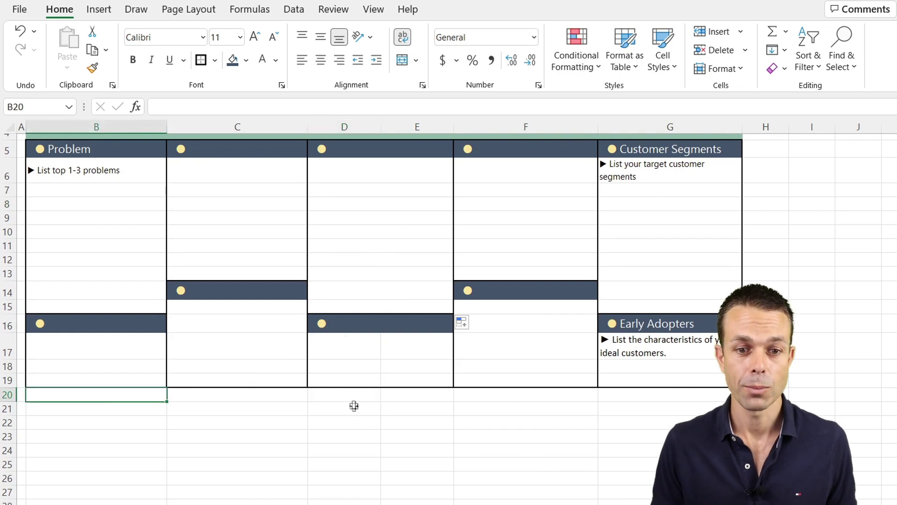
{"action": "left_click", "coordinate": [353, 395], "text": "shift"}
{"action": "left_click", "coordinate": [401, 61]}
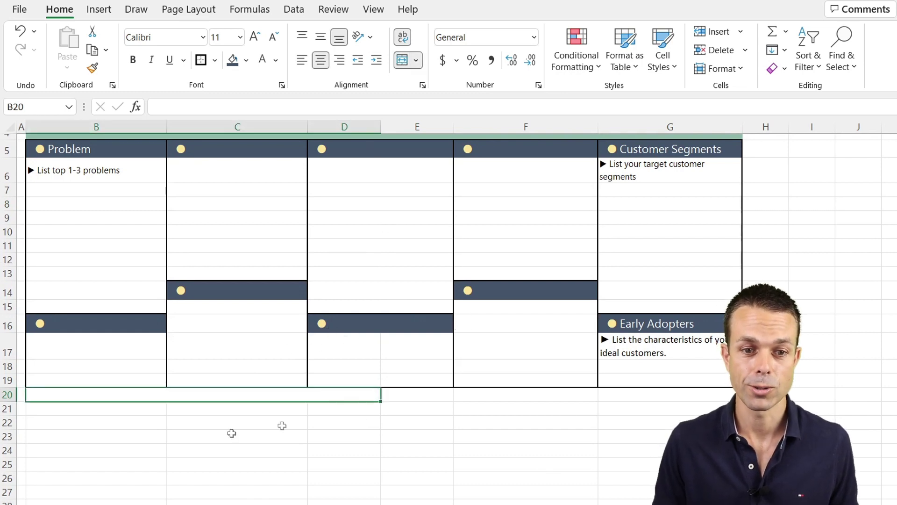
{"action": "left_click_drag", "start_coordinate": [421, 394], "coordinate": [693, 390]}
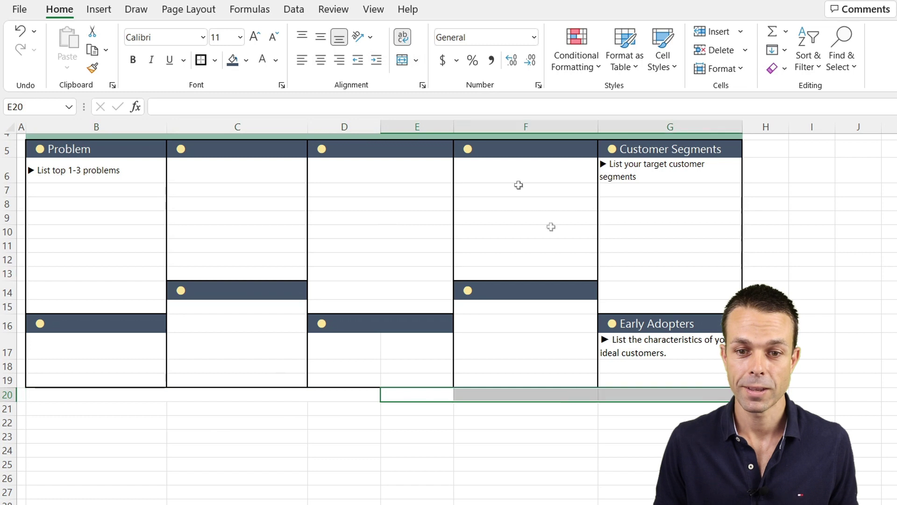
{"action": "left_click", "coordinate": [405, 62]}
{"action": "left_click", "coordinate": [480, 363]}
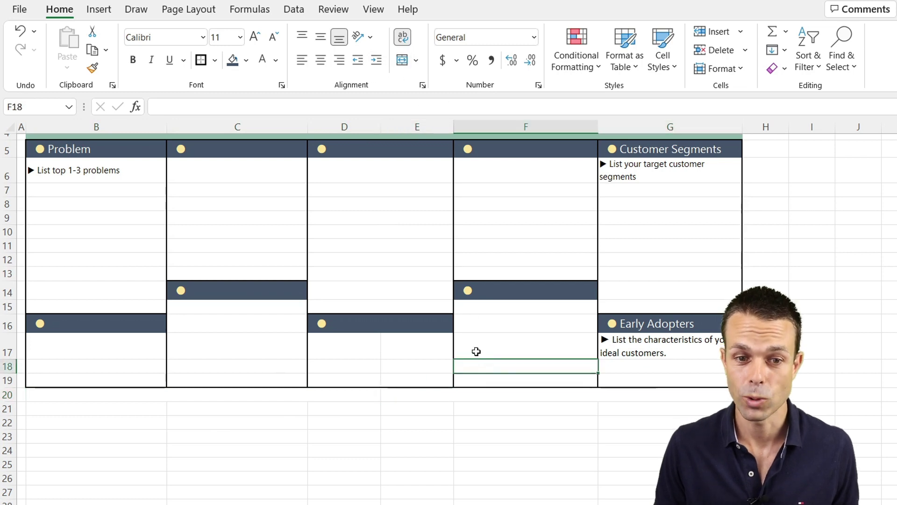
Paste the Problem header bar into B20, merged across B20:D20 and left-aligned
{"action": "scroll", "coordinate": [364, 352], "scroll_direction": "down", "scroll_amount": 1}
{"action": "left_click", "coordinate": [254, 349]}
{"action": "left_click", "coordinate": [90, 278]}
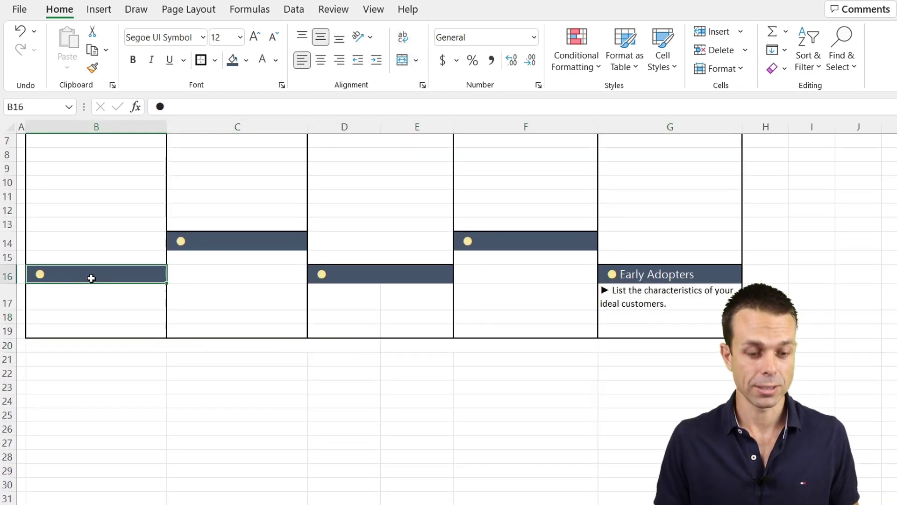
{"action": "key", "text": "ctrl+c"}
{"action": "left_click", "coordinate": [56, 345]}
{"action": "key", "text": "ctrl+v"}
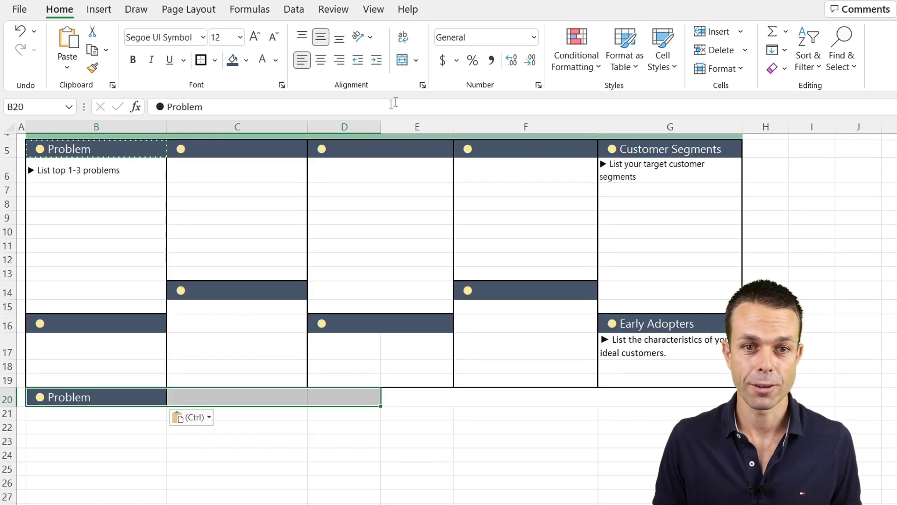
{"action": "left_click", "coordinate": [402, 61]}
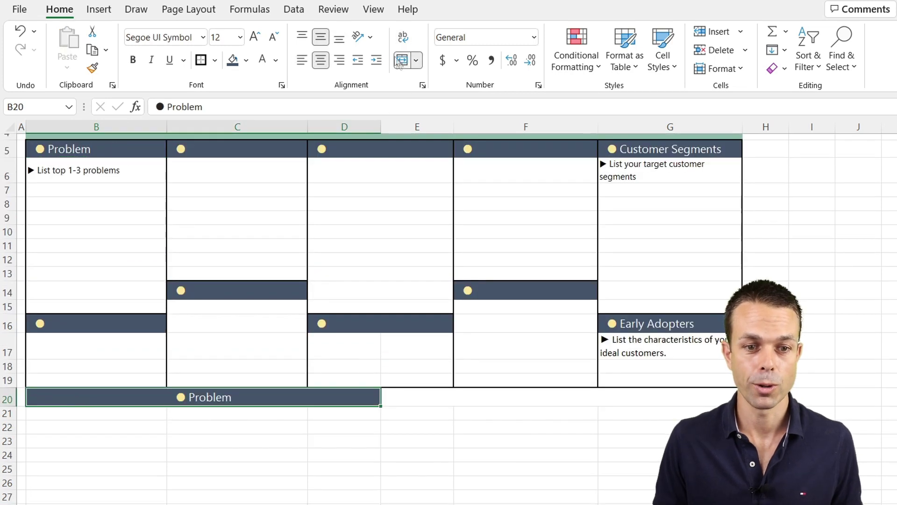
{"action": "left_click", "coordinate": [302, 60]}
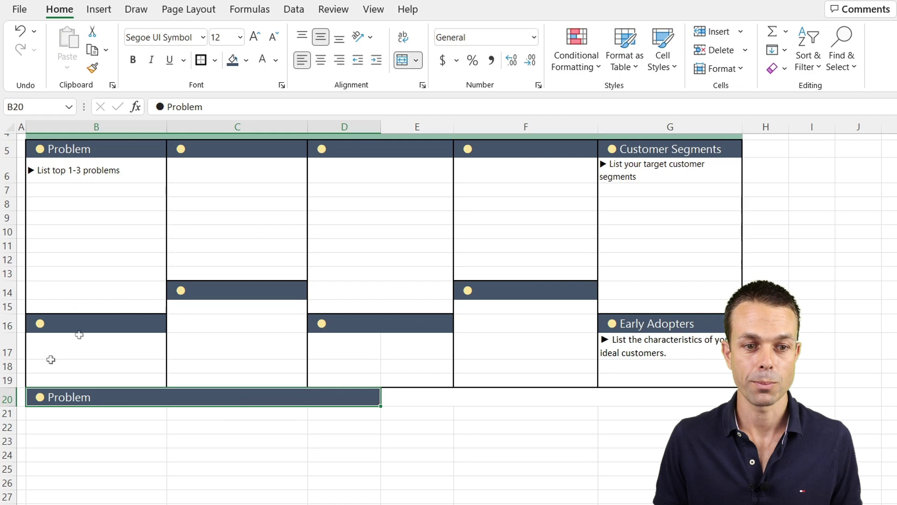
Copy the row-20 header bar into E20 to make a second bar
{"action": "key", "text": "ctrl+c"}
{"action": "left_click", "coordinate": [411, 401]}
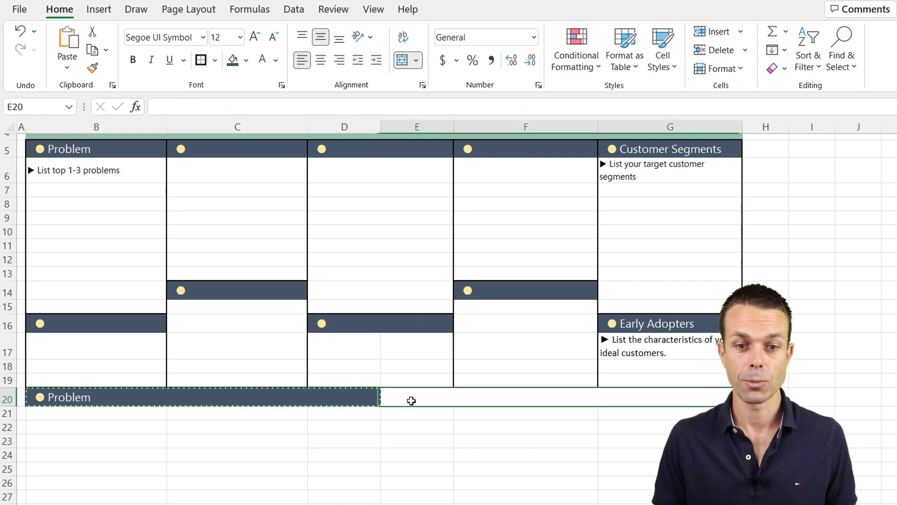
{"action": "key", "text": "ctrl+v"}
{"action": "left_click", "coordinate": [457, 442]}
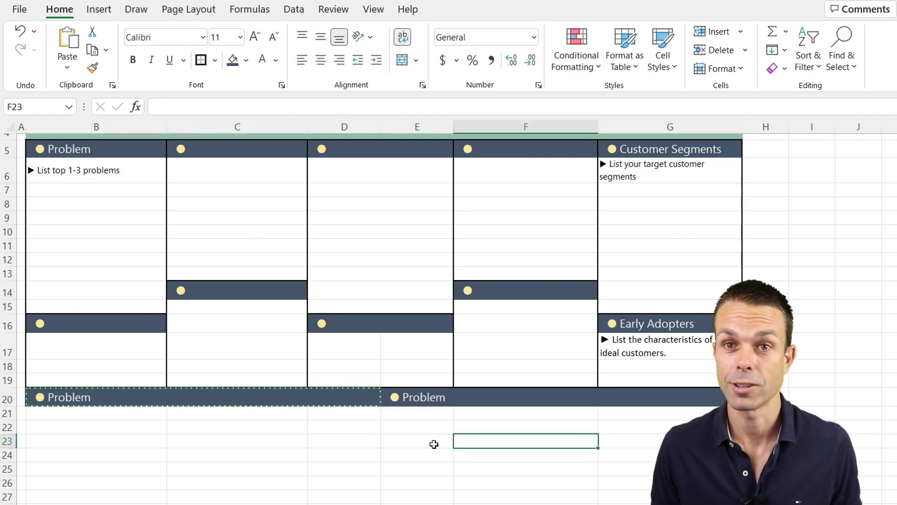
{"action": "scroll", "coordinate": [460, 193], "scroll_direction": "up", "scroll_amount": 1}
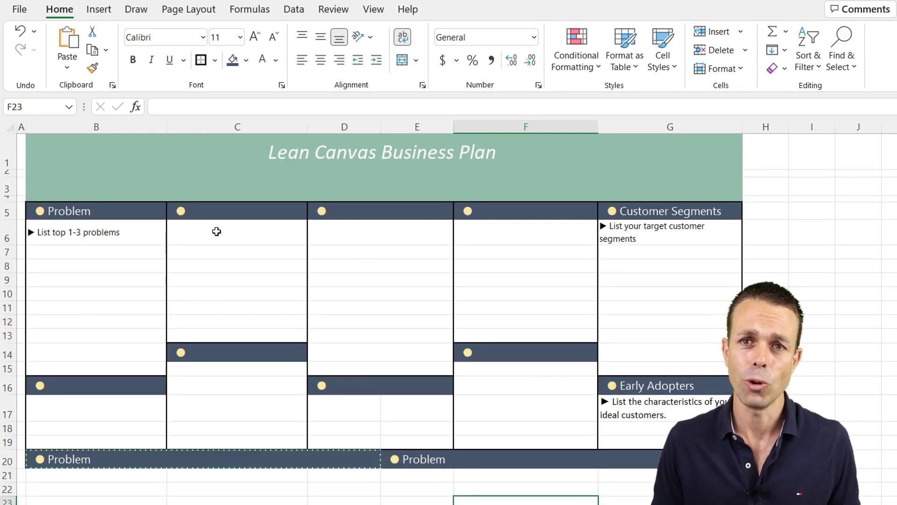
Turn off the sheet gridlines from the View tab, then copy the Early Adopters header
{"action": "left_click", "coordinate": [253, 211]}
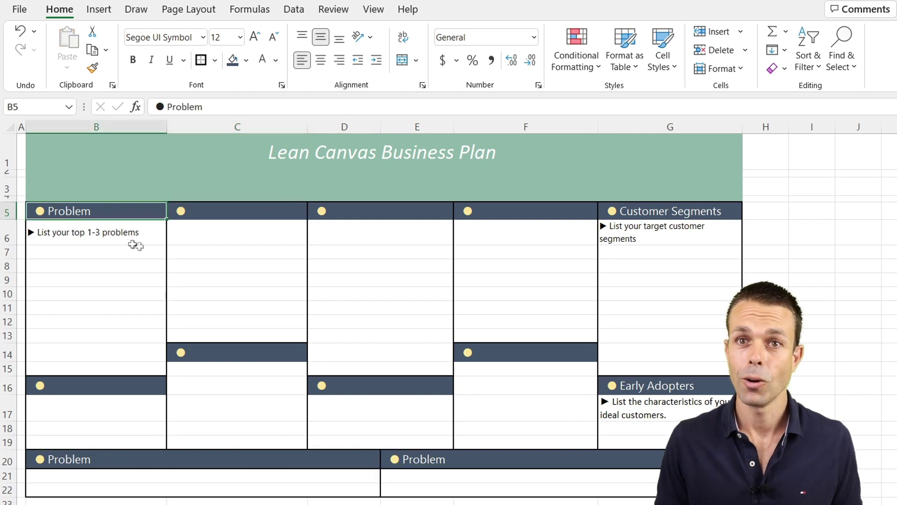
{"action": "left_click", "coordinate": [383, 12]}
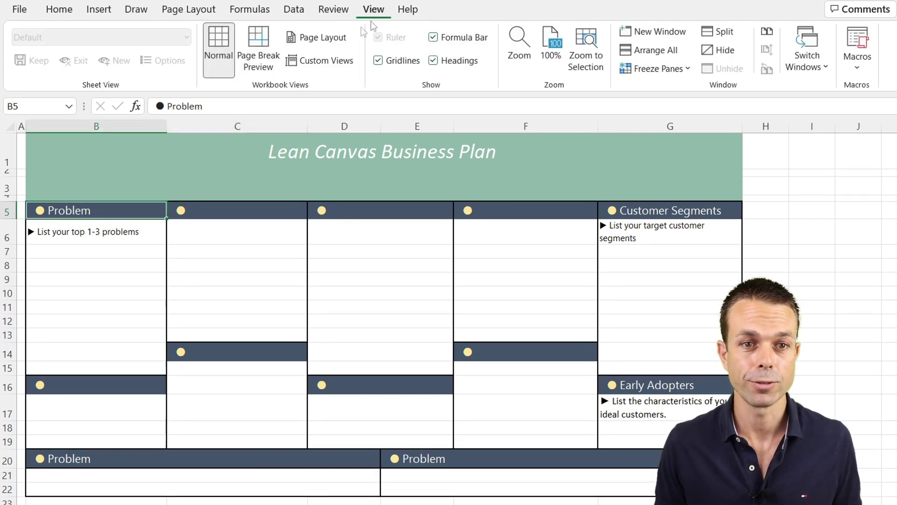
{"action": "left_click", "coordinate": [390, 63]}
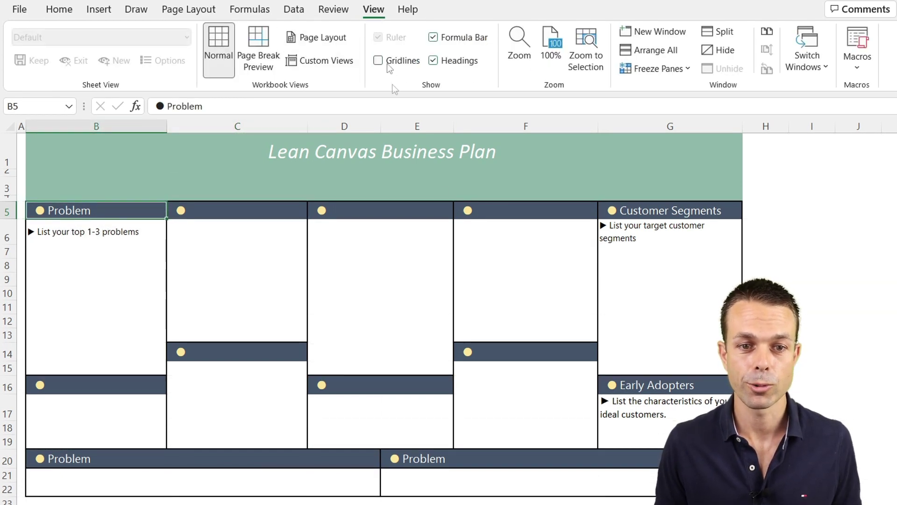
{"action": "left_click", "coordinate": [493, 263]}
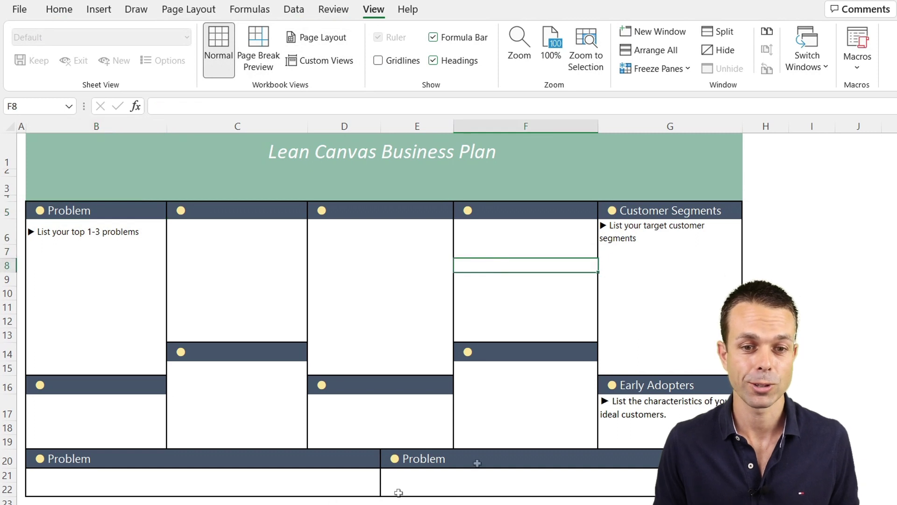
{"action": "left_click", "coordinate": [851, 348]}
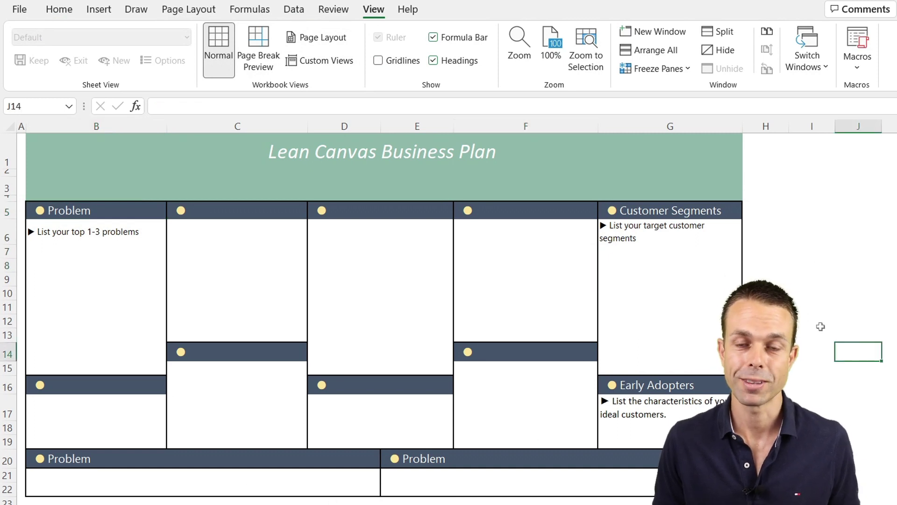
{"action": "left_click", "coordinate": [649, 390]}
{"action": "key", "text": "ctrl+c"}
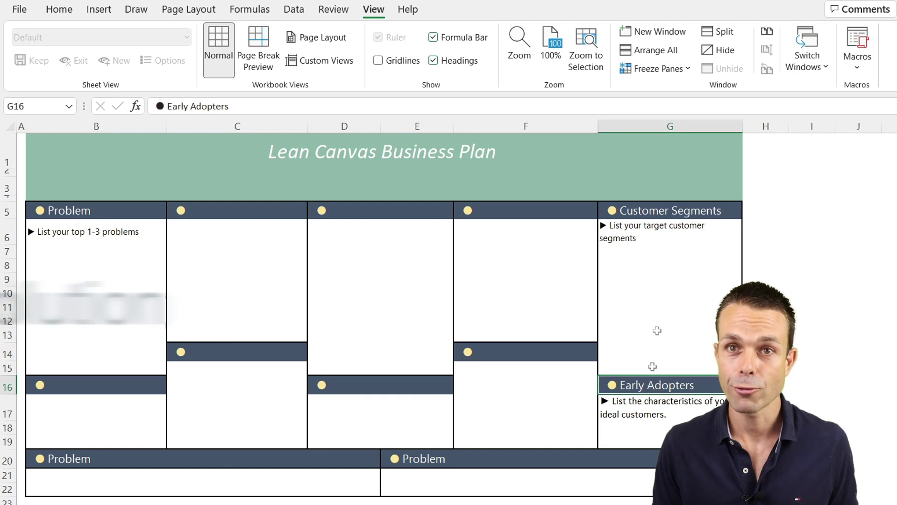
Title C5 'Solution' in white font
{"action": "double_click", "coordinate": [219, 211]}
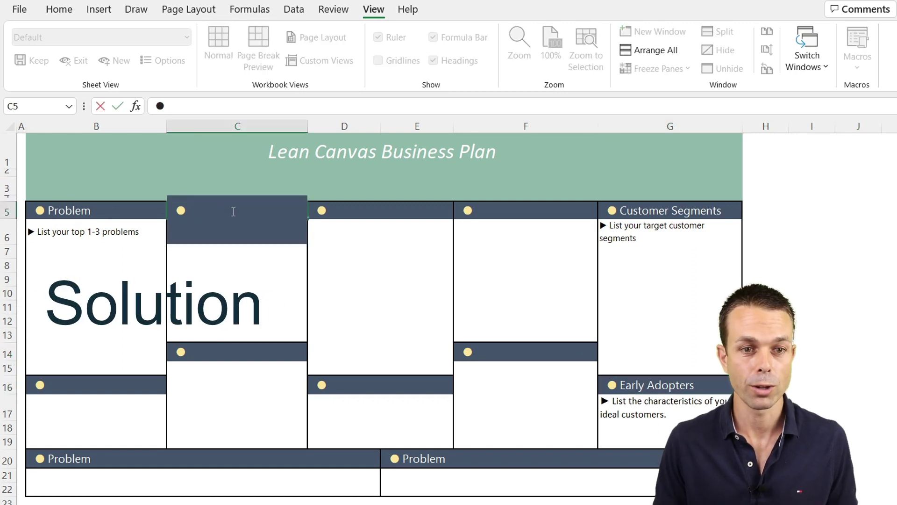
{"action": "type", "text": "Solution"}
{"action": "double_click", "coordinate": [233, 211]}
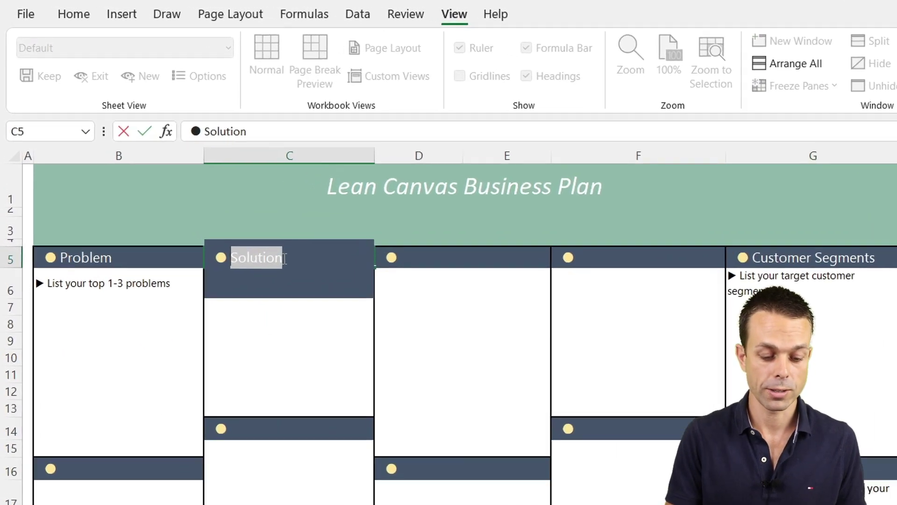
{"action": "left_click", "coordinate": [73, 14]}
{"action": "left_click", "coordinate": [335, 75]}
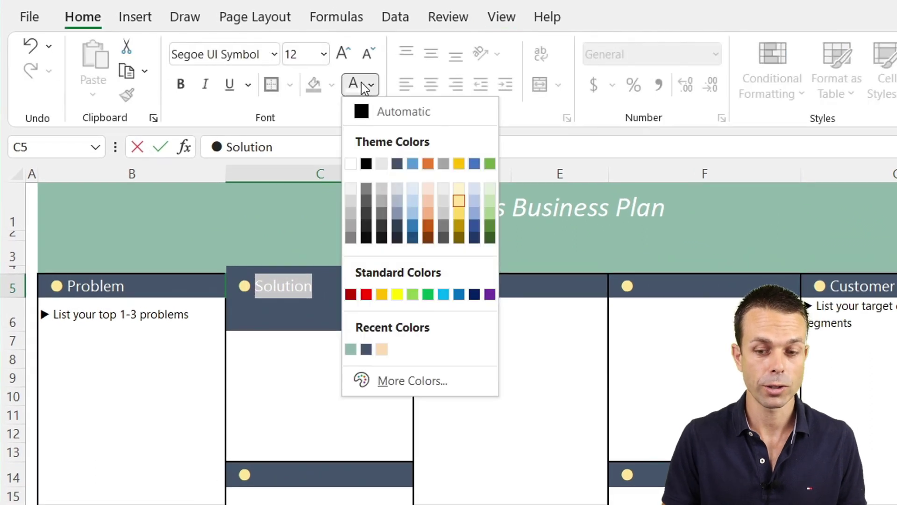
{"action": "left_click", "coordinate": [322, 332]}
{"action": "key", "text": "Return"}
{"action": "left_click", "coordinate": [315, 315]}
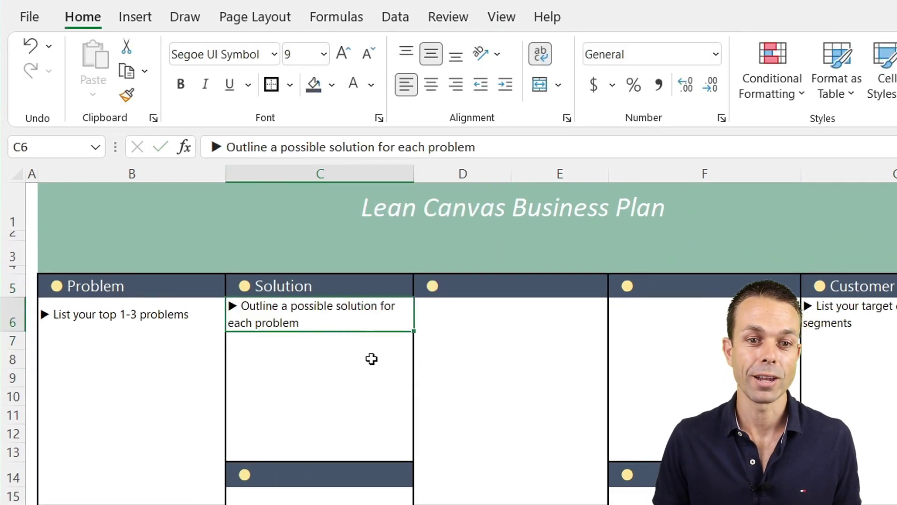
Title B16 'Existing Alternatives' with the B17 prompt 'list how these problems are solved today.'
{"action": "left_click", "coordinate": [124, 313]}
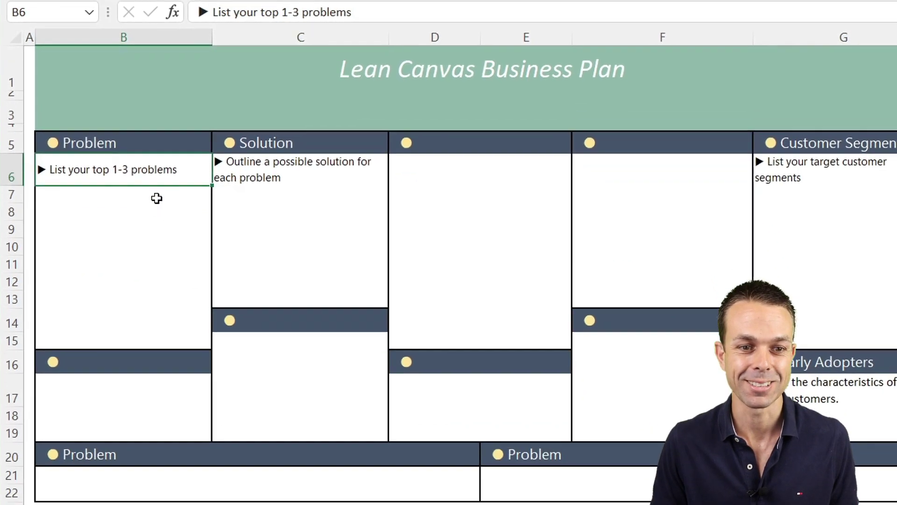
{"action": "key", "text": "Down"}
{"action": "key", "text": "F2"}
{"action": "type", "text": "Existing Alternatives"}
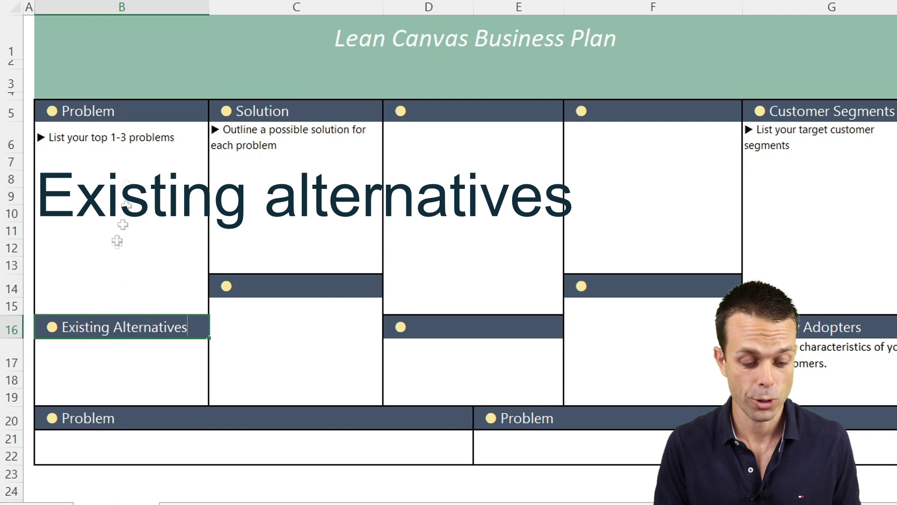
{"action": "key", "text": "Return"}
{"action": "key", "text": "F2"}
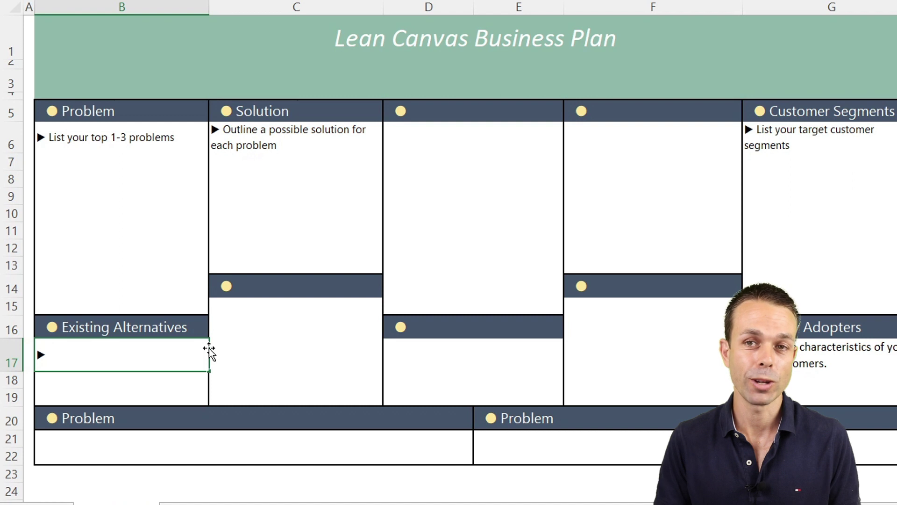
{"action": "type", "text": "list how these problems are sol"}
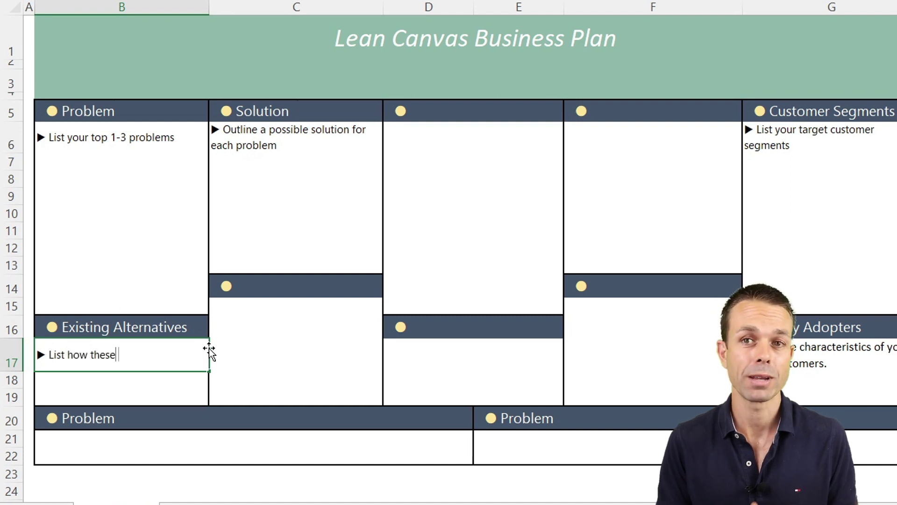
{"action": "type", "text": "ved today."}
{"action": "key", "text": "Return"}
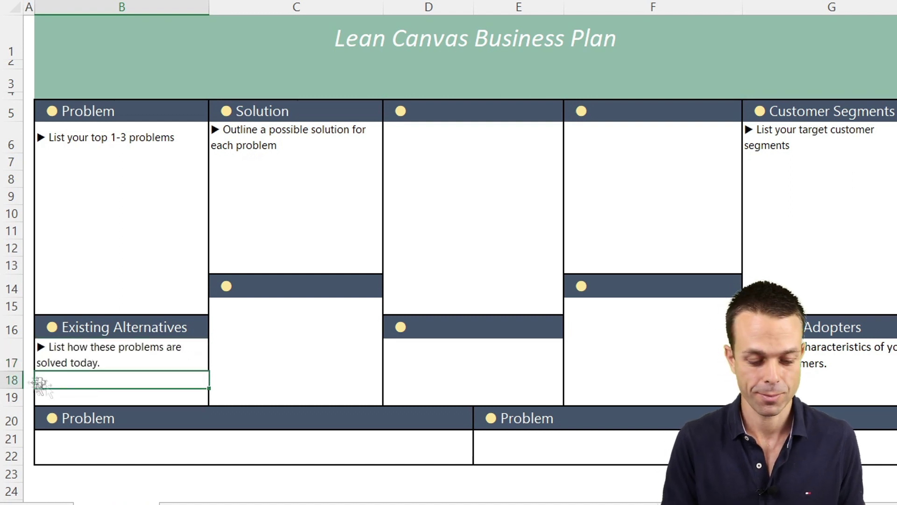
{"action": "left_click", "coordinate": [458, 114]}
Title D5 'Unique Value Proposition' and widen columns D and E to fit
{"action": "double_click", "coordinate": [457, 114]}
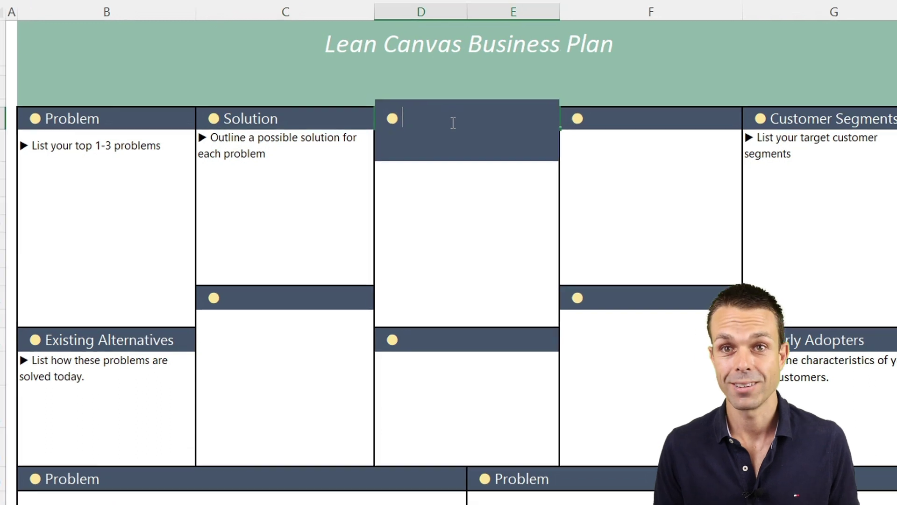
{"action": "type", "text": "Unique Value Proposition"}
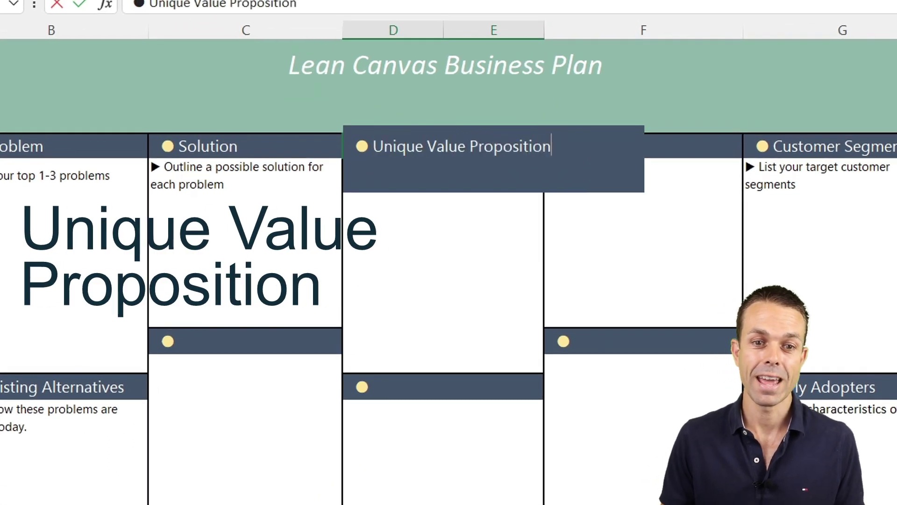
{"action": "key", "text": "Return"}
{"action": "left_click_drag", "start_coordinate": [544, 29], "coordinate": [552, 30]}
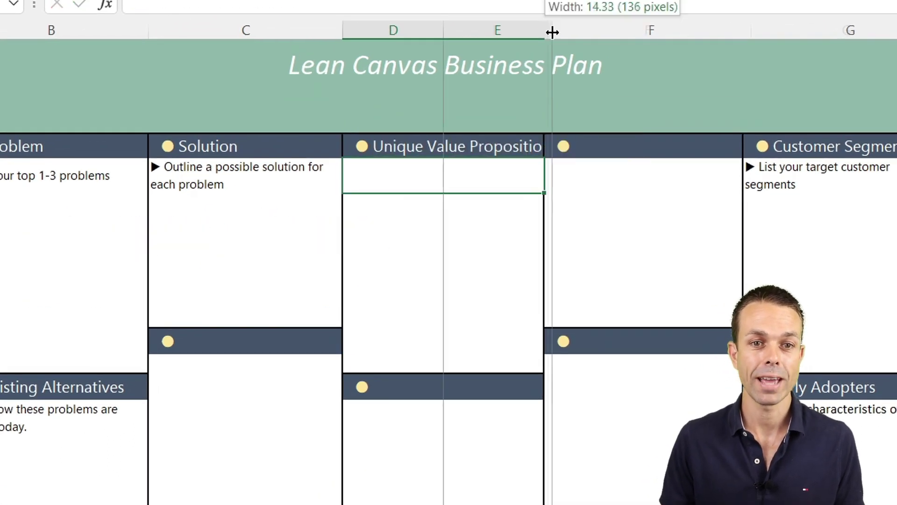
{"action": "left_click_drag", "start_coordinate": [443, 30], "coordinate": [450, 30]}
Copy the Solution prompt format and enter the D6 value proposition prompt
{"action": "left_click", "coordinate": [217, 184]}
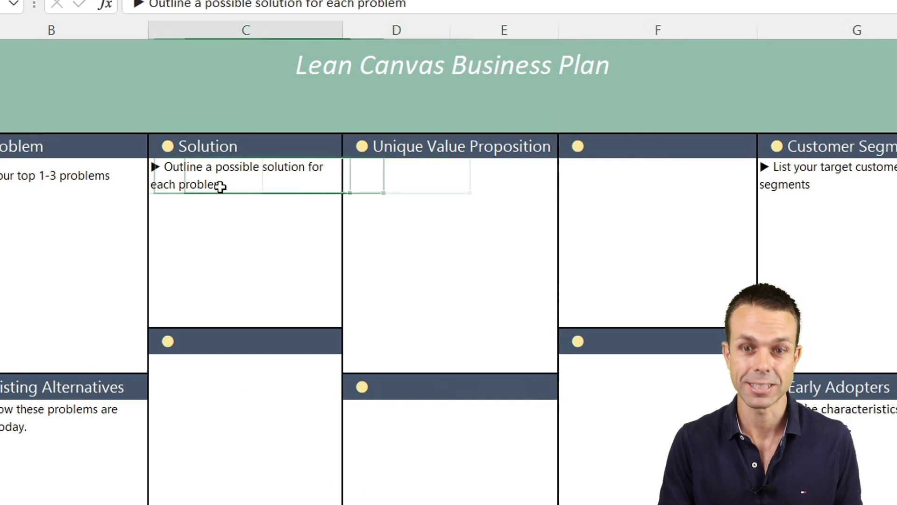
{"action": "key", "text": "ctrl+c"}
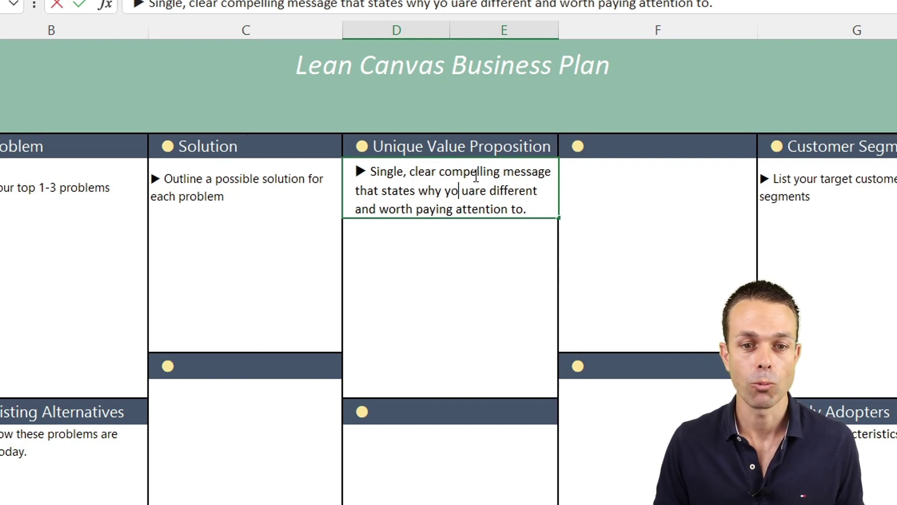
{"action": "type", "text": "u"}
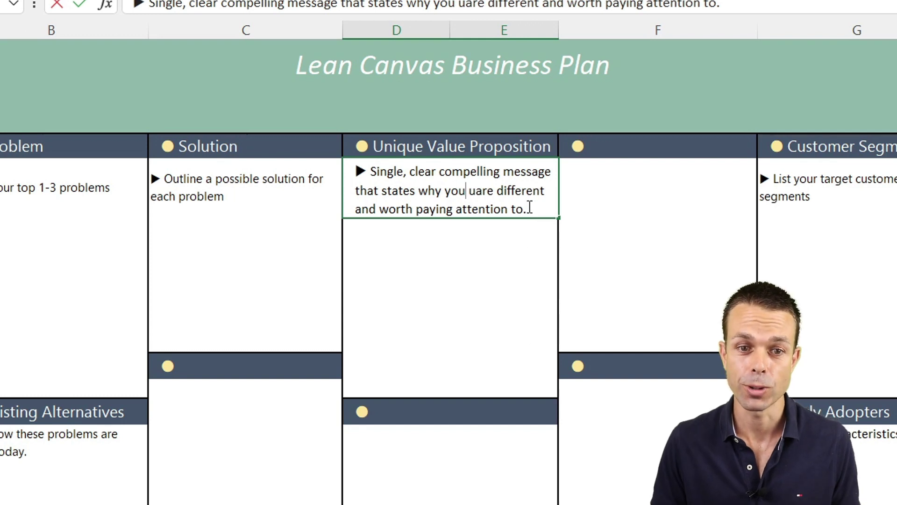
{"action": "left_click", "coordinate": [492, 259]}
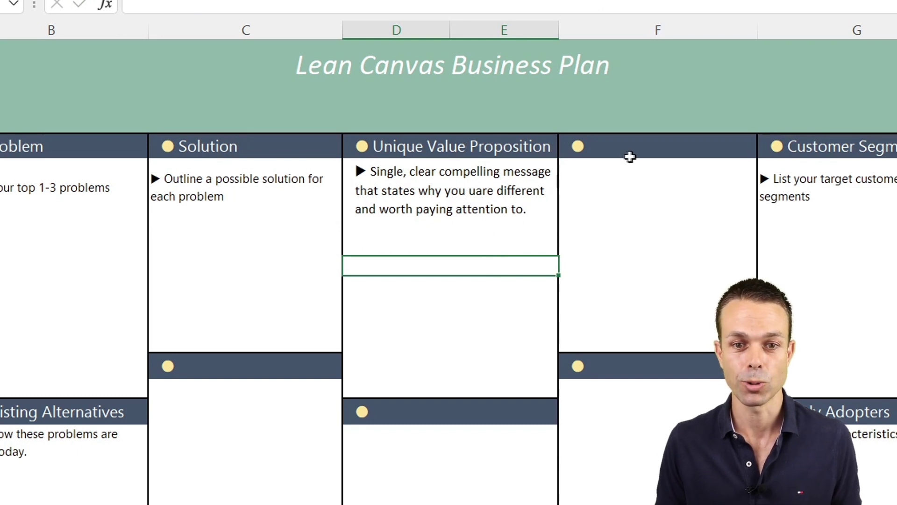
Title the F5 heading 'Unfair Advantage'
{"action": "double_click", "coordinate": [671, 191]}
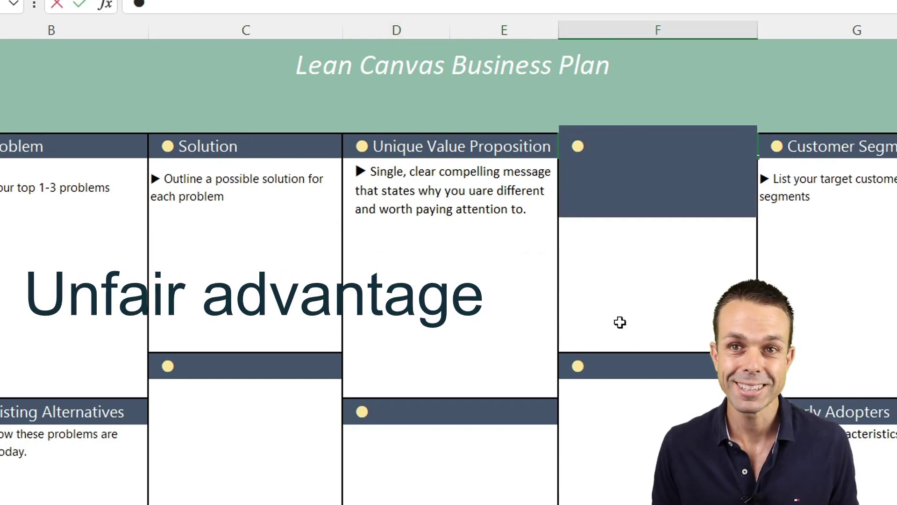
{"action": "type", "text": "Unfair Advantage"}
{"action": "key", "text": "Return"}
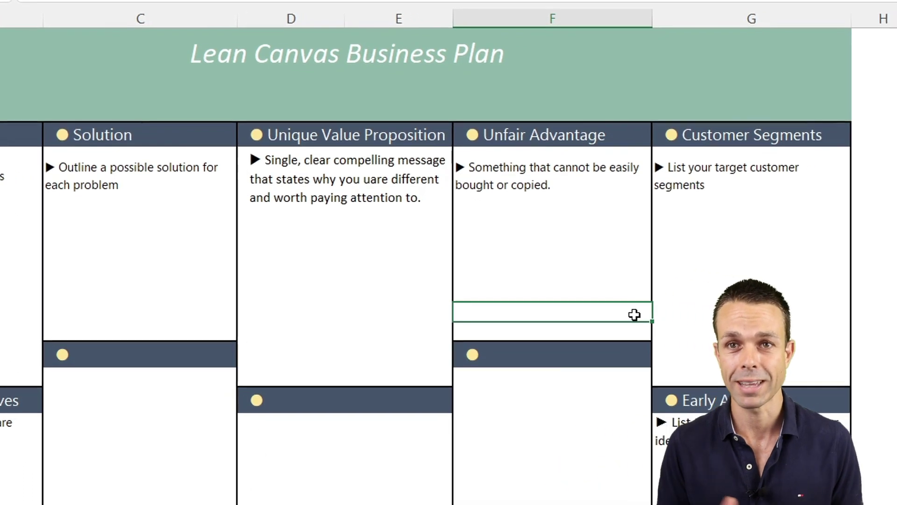
{"action": "left_click", "coordinate": [748, 147]}
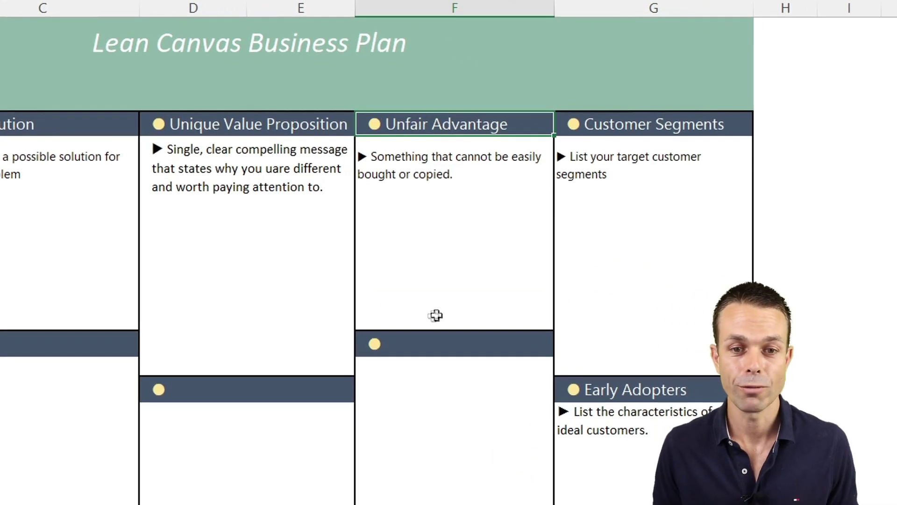
Title the heading below it 'Channels' and finish its prompt
{"action": "left_click", "coordinate": [424, 346]}
{"action": "double_click", "coordinate": [424, 349]}
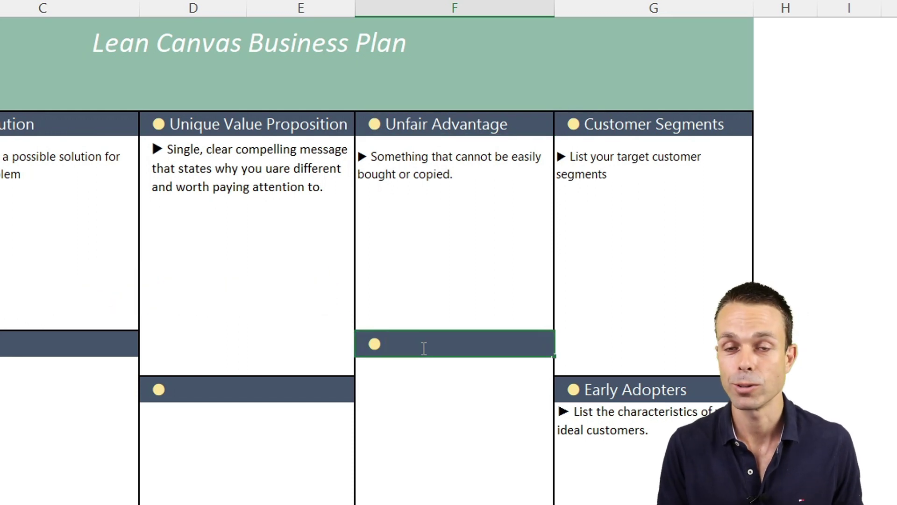
{"action": "type", "text": "Channels"}
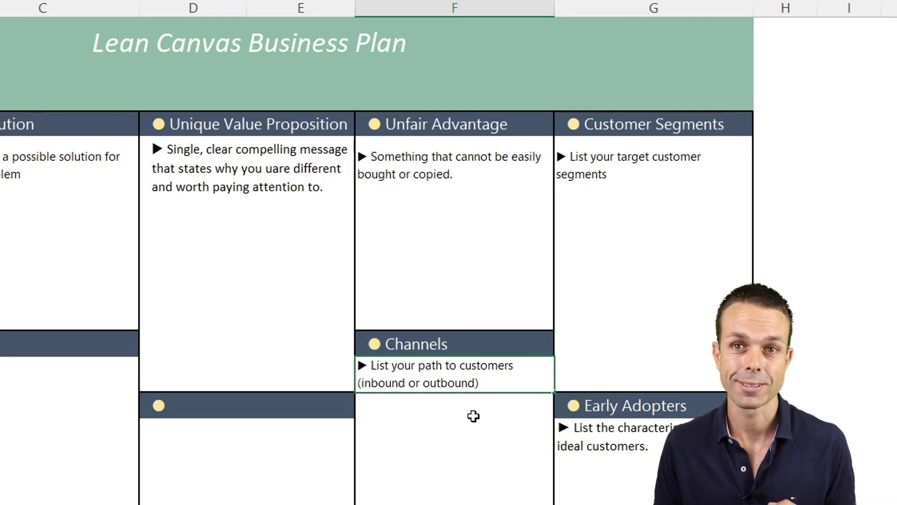
{"action": "left_click", "coordinate": [434, 398]}
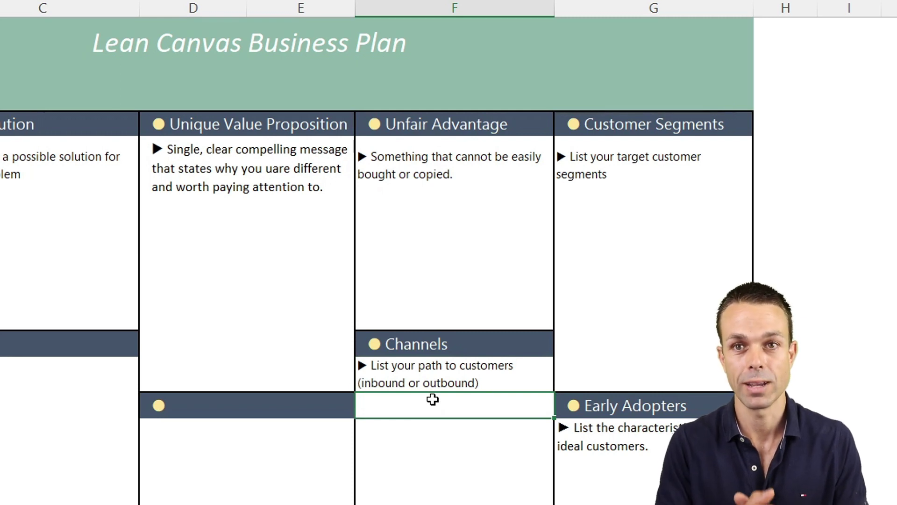
Make the Cost Structure prompt row 21 taller and copy its prompt
{"action": "scroll", "coordinate": [433, 398], "scroll_direction": "down", "scroll_amount": 3}
{"action": "left_click", "coordinate": [43, 398]}
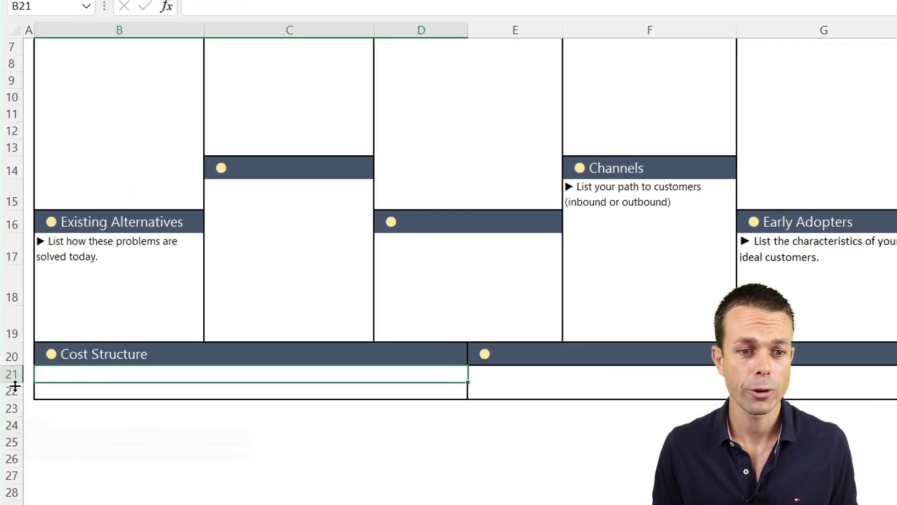
{"action": "left_click_drag", "start_coordinate": [12, 386], "coordinate": [12, 428]}
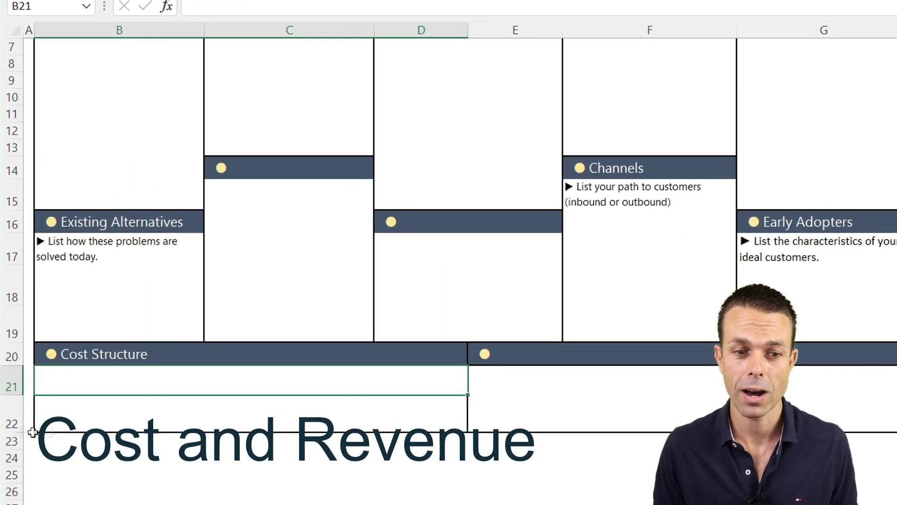
{"action": "left_click", "coordinate": [138, 411]}
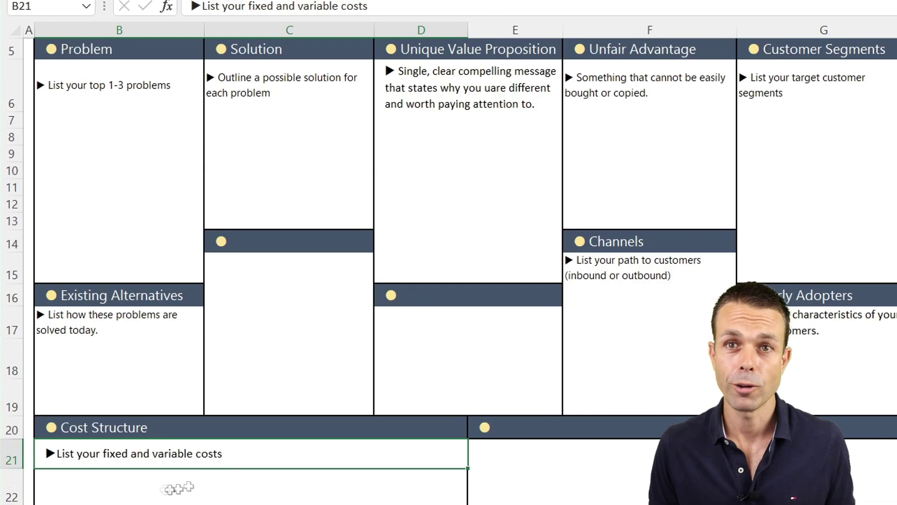
{"action": "key", "text": "ctrl+c"}
Paste the prompt into E21 and reword it to 'List your sources of revenue'
{"action": "left_click", "coordinate": [517, 453]}
{"action": "key", "text": "ctrl+v"}
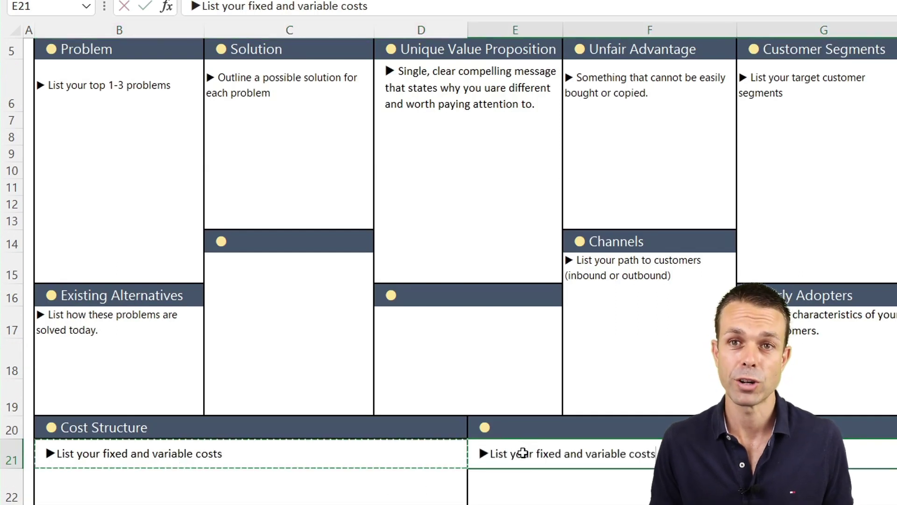
{"action": "double_click", "coordinate": [517, 452]}
{"action": "left_click_drag", "start_coordinate": [494, 453], "coordinate": [659, 453]}
{"action": "key", "text": "BackSpace"}
{"action": "type", "text": "List your sources of revenue"}
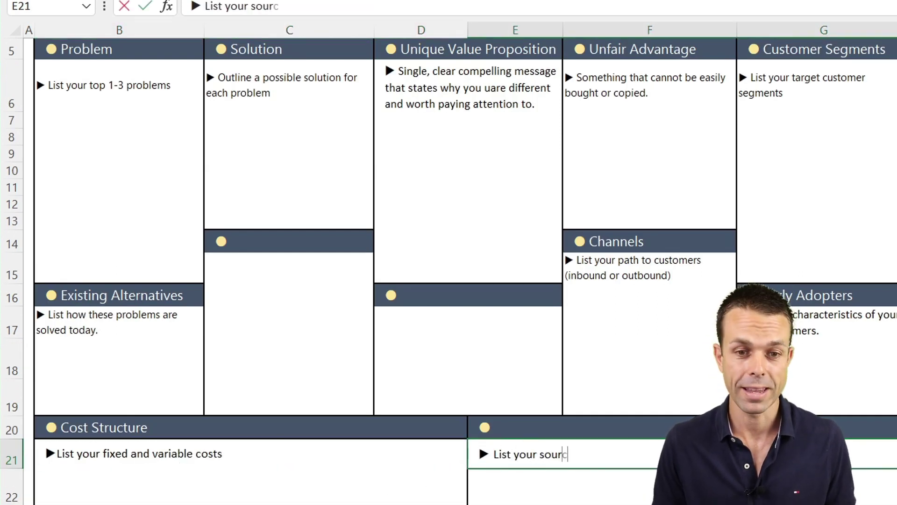
{"action": "left_click", "coordinate": [591, 427]}
Type 'Revenue Streams' into the E20 heading bar
{"action": "double_click", "coordinate": [591, 427]}
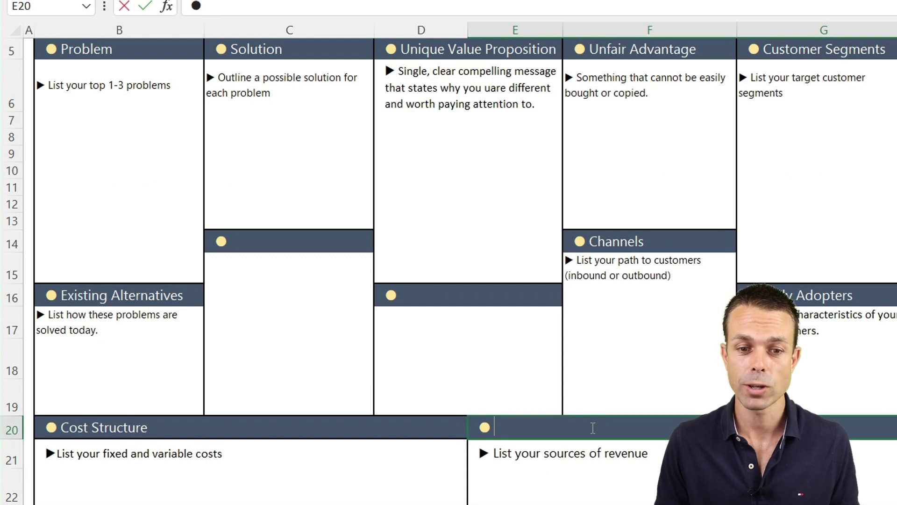
{"action": "type", "text": "Revenue Streams"}
{"action": "key", "text": "ctrl+shift+Left"}
{"action": "key", "text": "ctrl+shift+Left"}
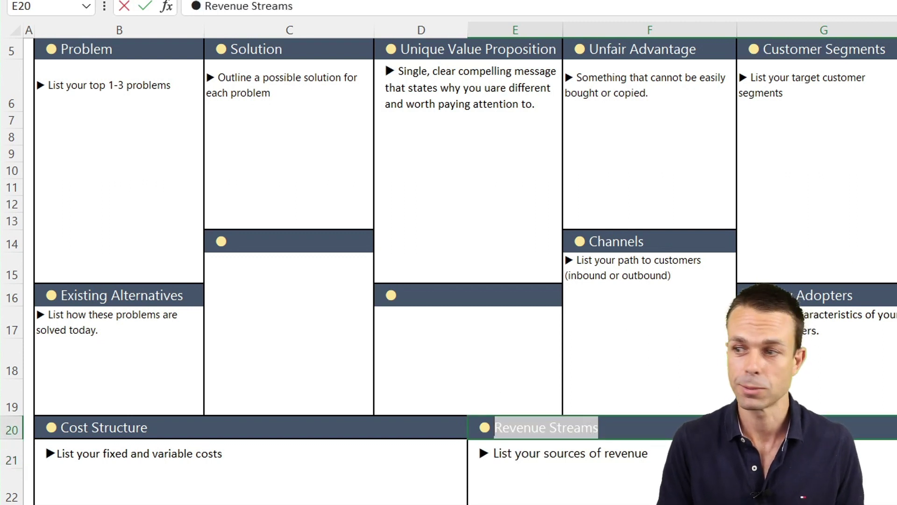
{"action": "left_click", "coordinate": [614, 405]}
{"action": "scroll", "coordinate": [614, 405], "scroll_direction": "down", "scroll_amount": 1}
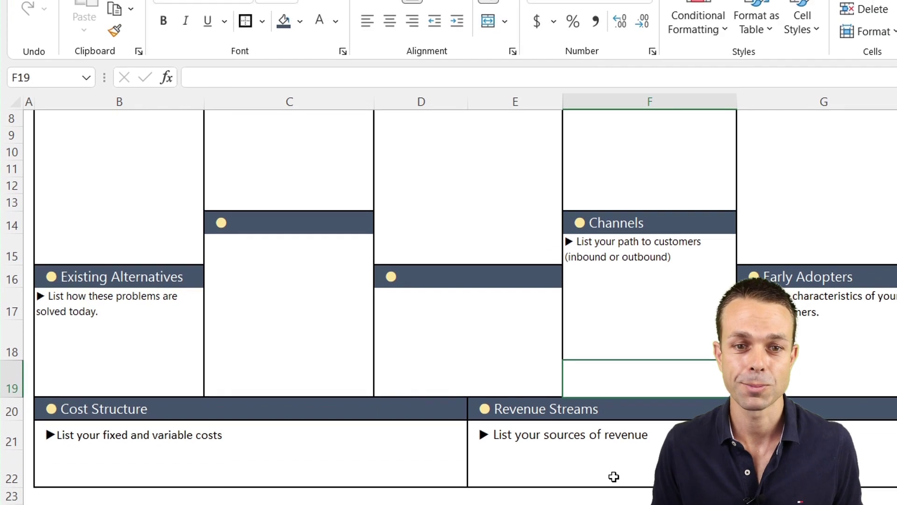
Add the Key Metrics heading in C14 with the prompt 'List the key numbers that tell you how your business is doing.'
{"action": "double_click", "coordinate": [241, 151]}
{"action": "type", "text": "Key Metrics"}
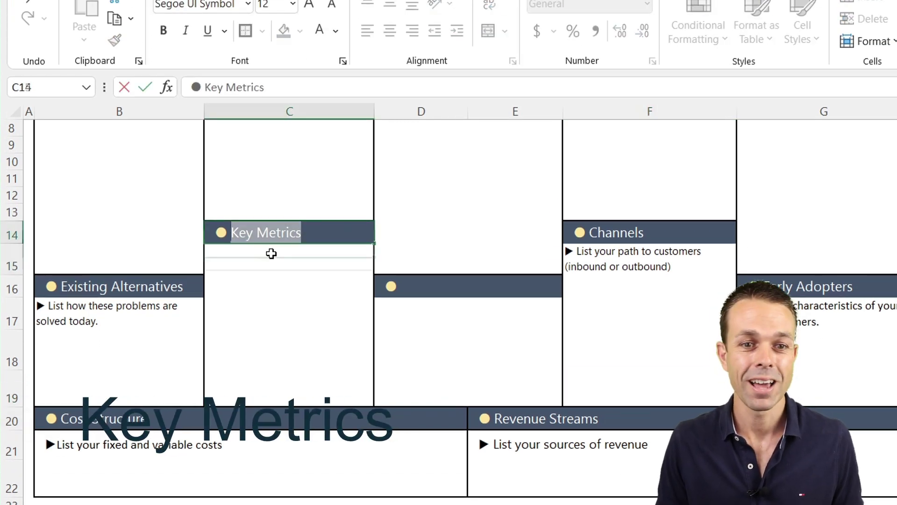
{"action": "left_click", "coordinate": [326, 263]}
{"action": "type", "text": "▶ List the key numbers that tell you how your business is doing."}
{"action": "left_click", "coordinate": [337, 293]}
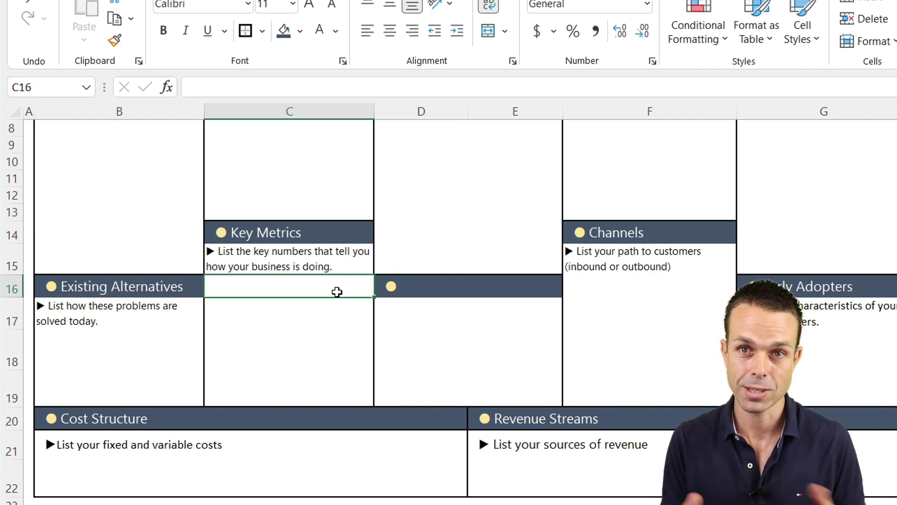
{"action": "left_click", "coordinate": [334, 309]}
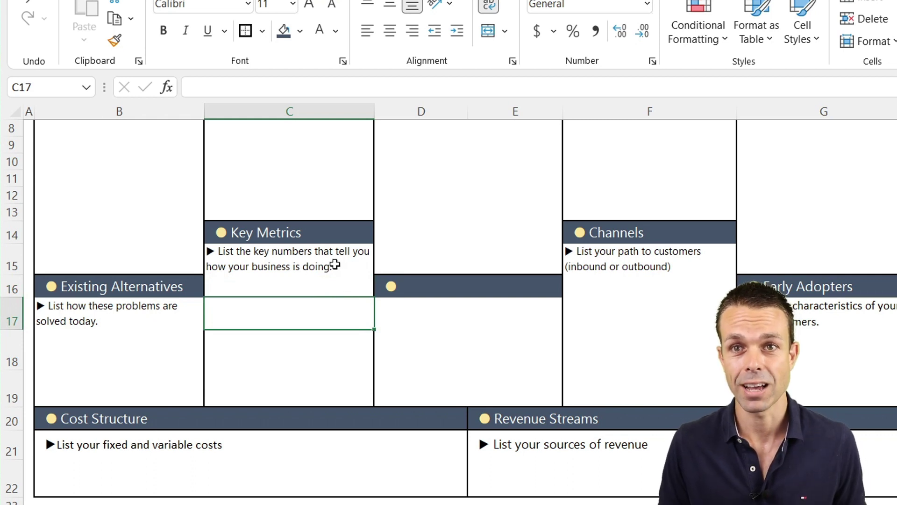
Add the High Level Concept heading in D16 with a reused prompt rewritten to ask for your "X for Y" analogy
{"action": "double_click", "coordinate": [466, 286]}
{"action": "type", "text": "High Level Conce"}
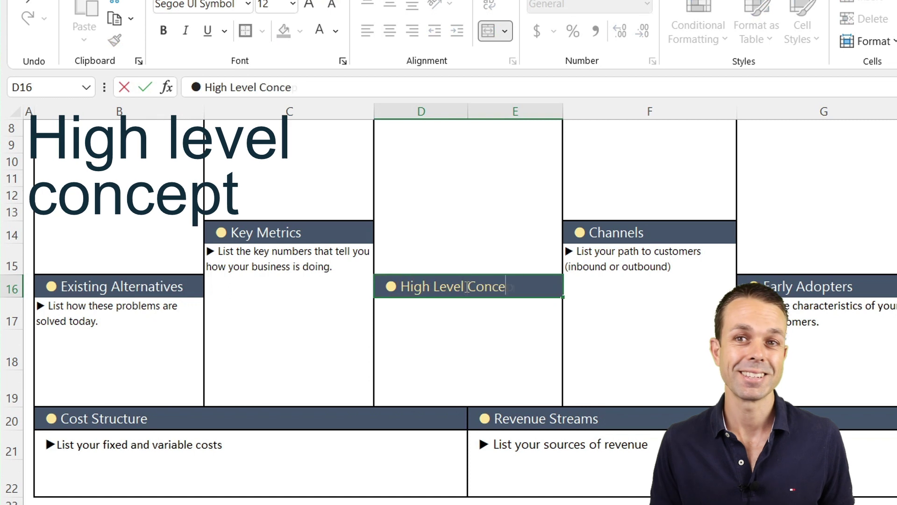
{"action": "type", "text": "pt"}
{"action": "left_click_drag", "start_coordinate": [517, 286], "coordinate": [400, 286]}
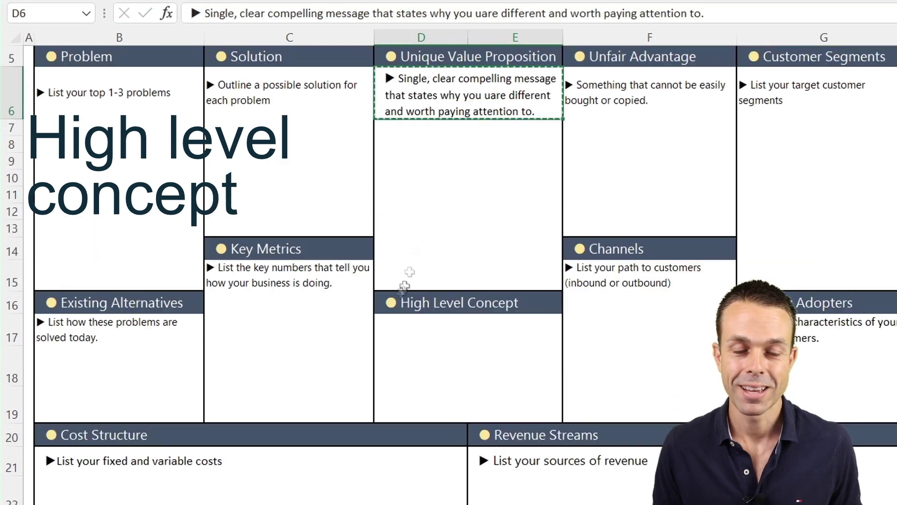
{"action": "left_click", "coordinate": [403, 346]}
{"action": "key", "text": "ctrl+v"}
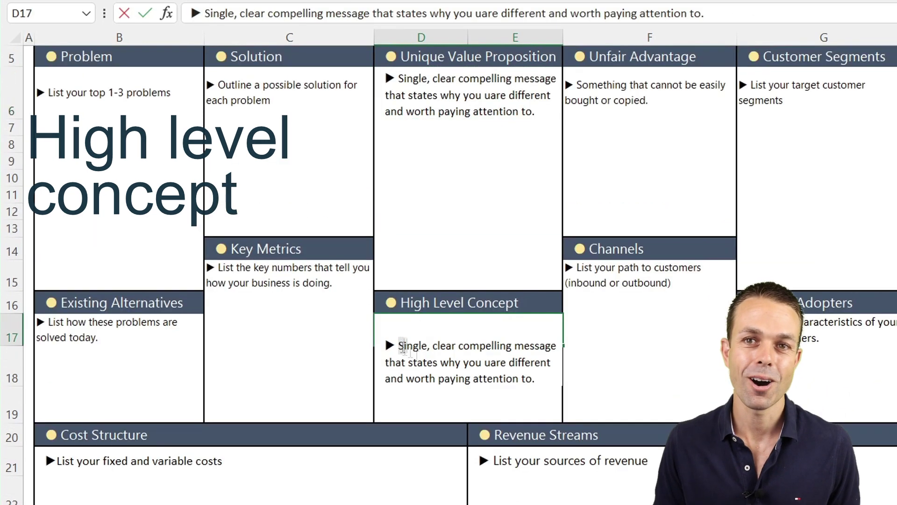
{"action": "left_click_drag", "start_coordinate": [399, 346], "coordinate": [552, 377]}
{"action": "type", "text": "List your \"X for Y\""}
{"action": "key", "text": "BackSpace"}
{"action": "type", "text": "for Y\" analy"}
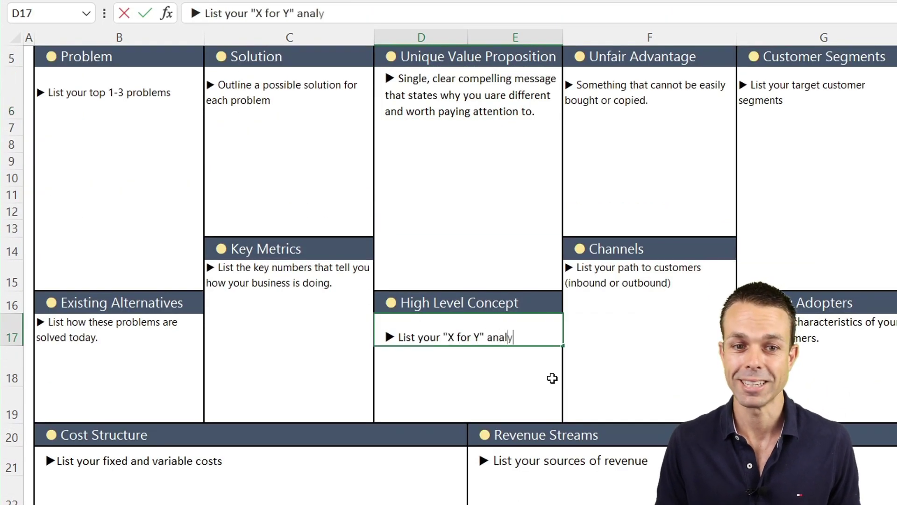
{"action": "key", "text": "BackSpace"}
{"action": "type", "text": "ogy i.e."}
{"action": "left_click", "coordinate": [594, 366]}
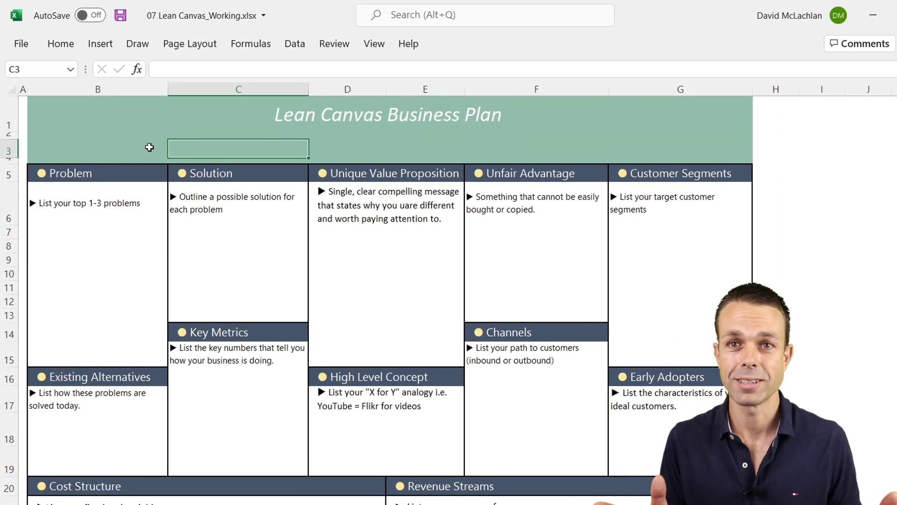
Add bold, right-aligned 'Business Name:' and 'Prepared By:' labels in B3 and E3
{"action": "left_click", "coordinate": [149, 147]}
{"action": "type", "text": "Business Name:"}
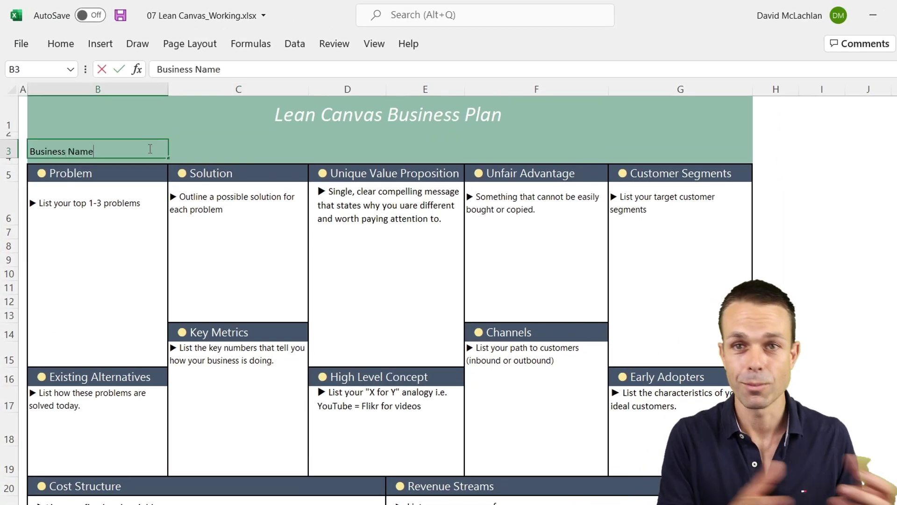
{"action": "left_click", "coordinate": [426, 149]}
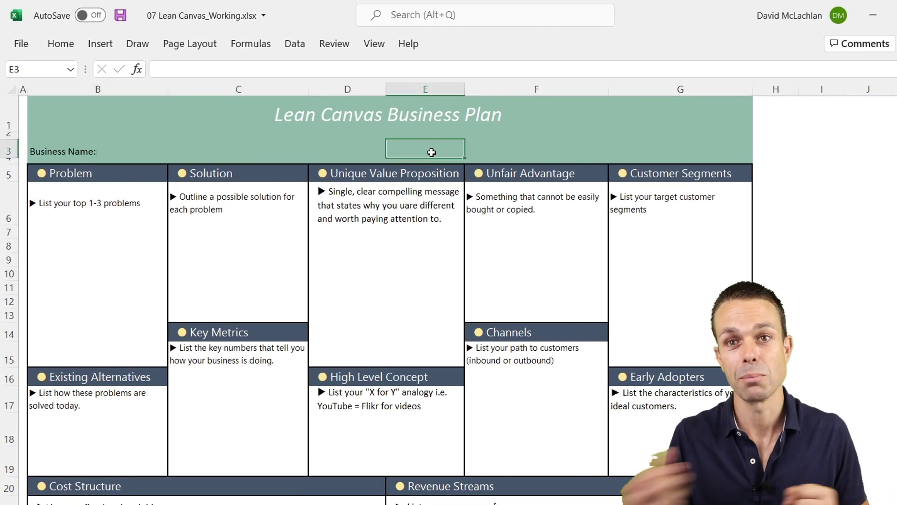
{"action": "type", "text": "Prepared By:"}
{"action": "left_click", "coordinate": [446, 151]}
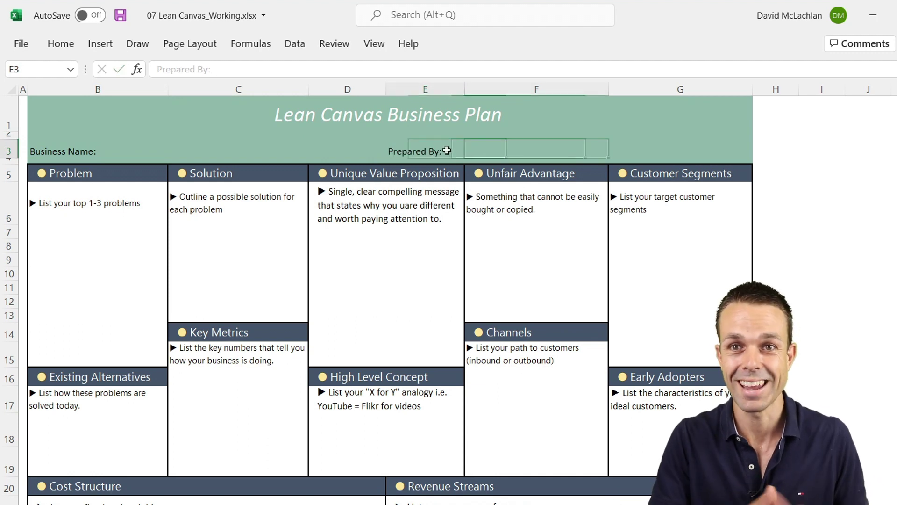
{"action": "left_click", "coordinate": [135, 149], "text": "ctrl"}
{"action": "left_click", "coordinate": [61, 44]}
{"action": "left_click", "coordinate": [337, 94]}
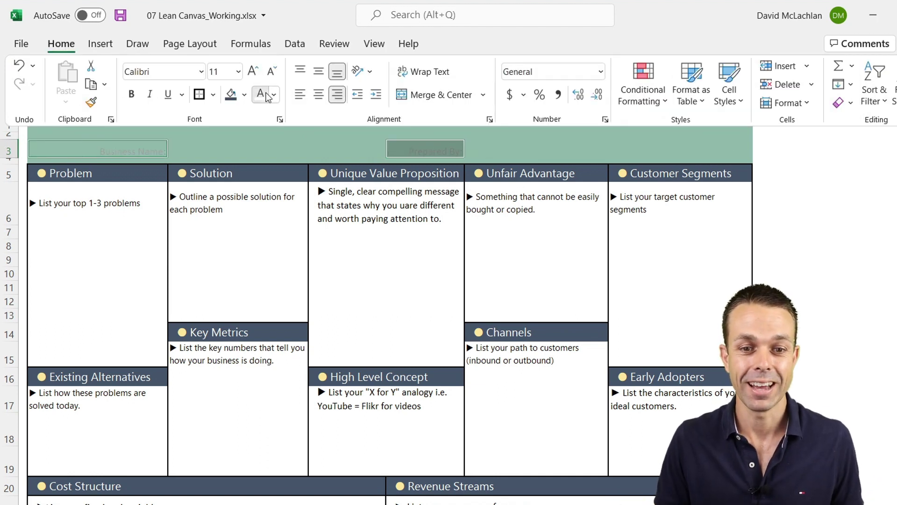
{"action": "left_click", "coordinate": [131, 94]}
Make C3 a white entry box with an outside border and copy it to F3
{"action": "left_click", "coordinate": [208, 149]}
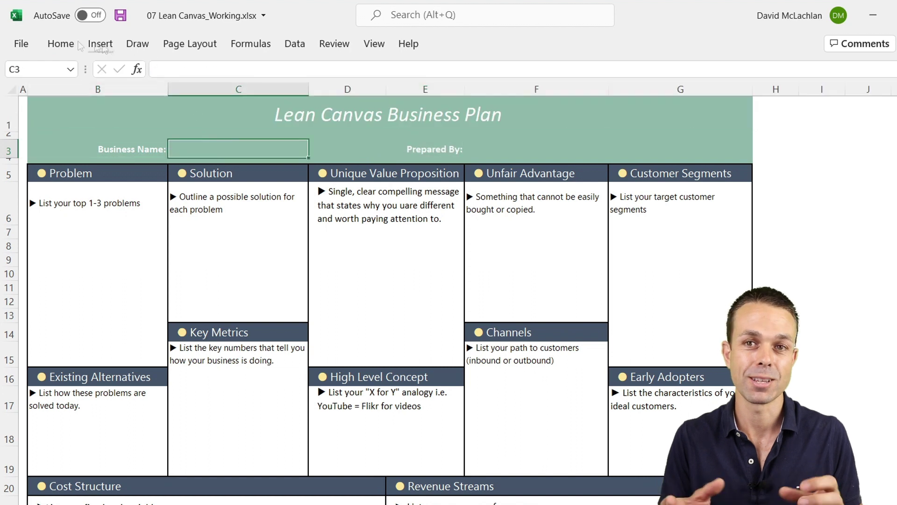
{"action": "left_click", "coordinate": [60, 43]}
{"action": "left_click", "coordinate": [243, 95]}
{"action": "left_click", "coordinate": [213, 94]}
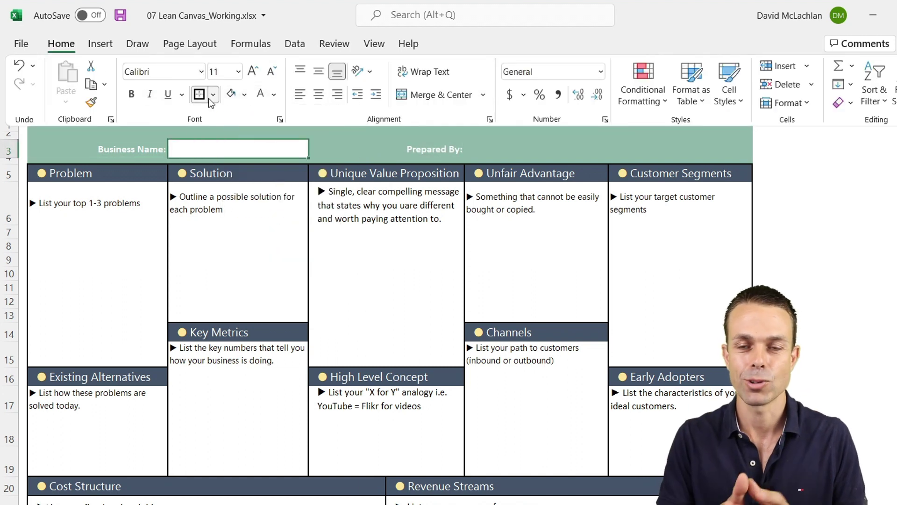
{"action": "left_click", "coordinate": [213, 94]}
{"action": "left_click", "coordinate": [236, 262]}
{"action": "key", "text": "ctrl+c"}
{"action": "left_click", "coordinate": [518, 145]}
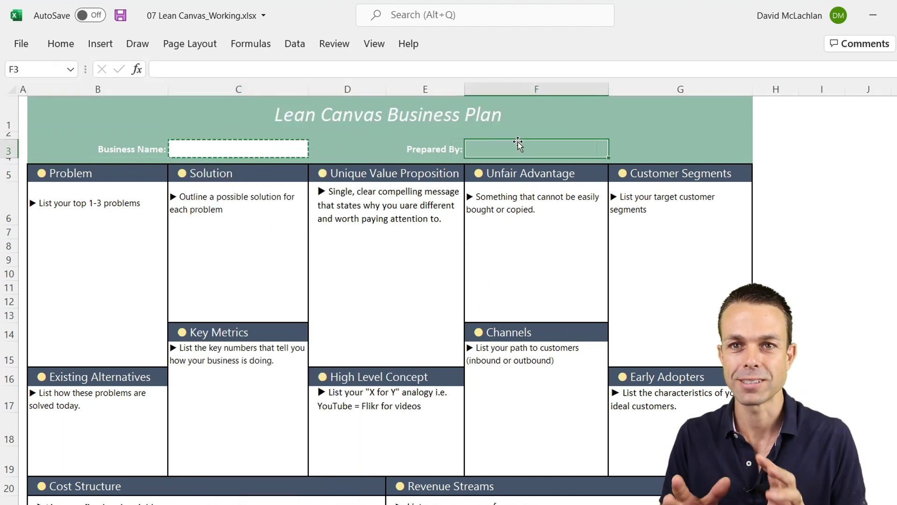
{"action": "key", "text": "ctrl+v"}
{"action": "left_click", "coordinate": [532, 230]}
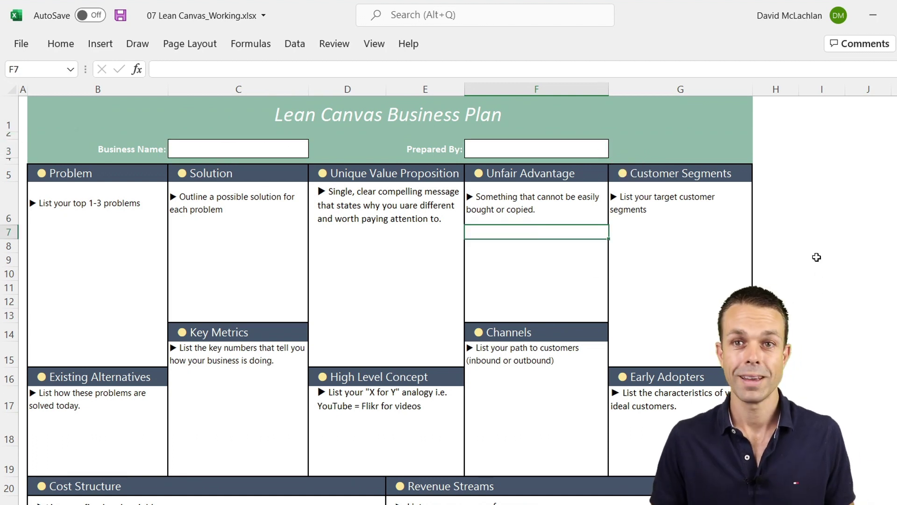
{"action": "left_click", "coordinate": [281, 146]}
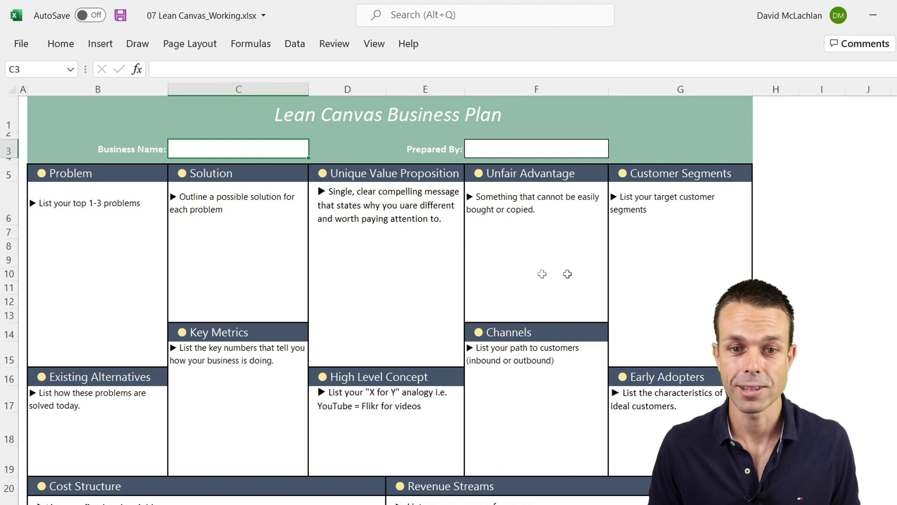
{"action": "left_click", "coordinate": [708, 271]}
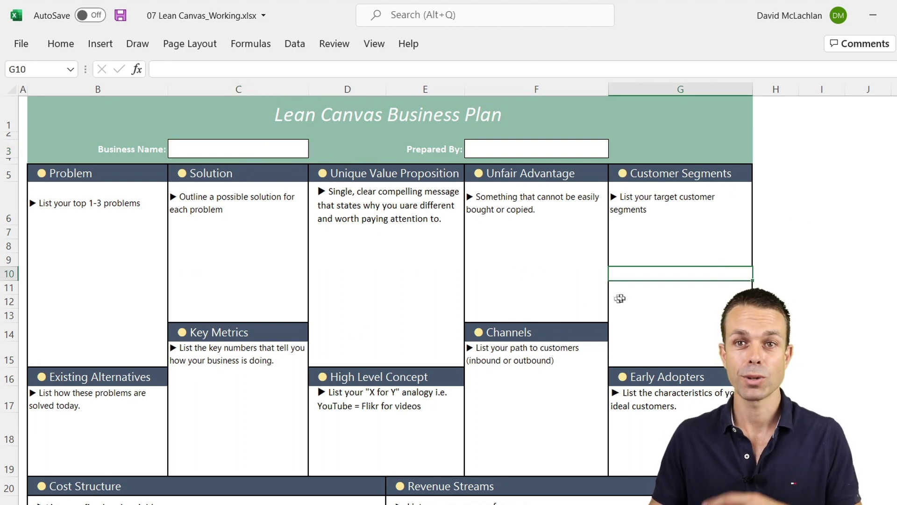